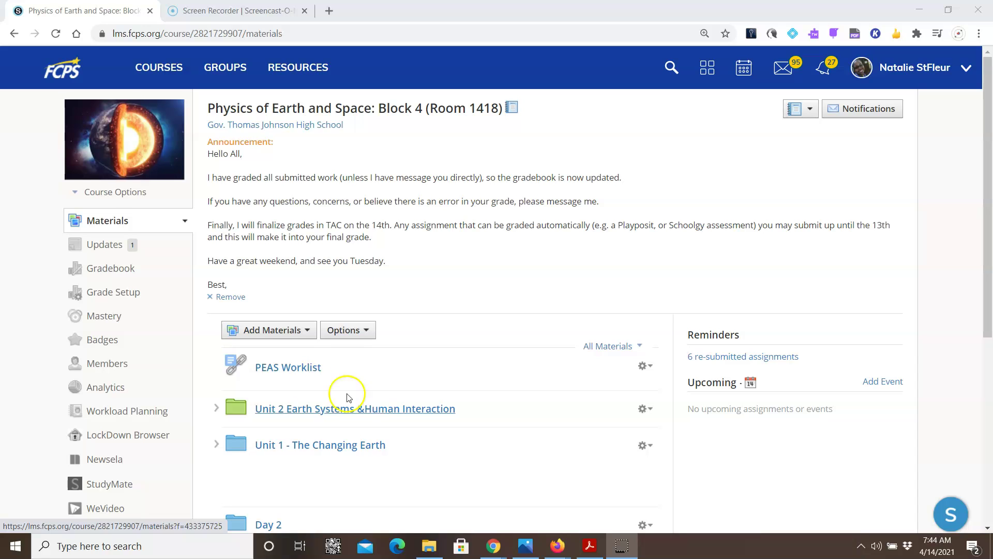
Step: Open the Unit 2 Work To Complete page in the Wednesday folder of Unit 2 Earth Systems & Human Interaction, Week 2
left_click(316, 413)
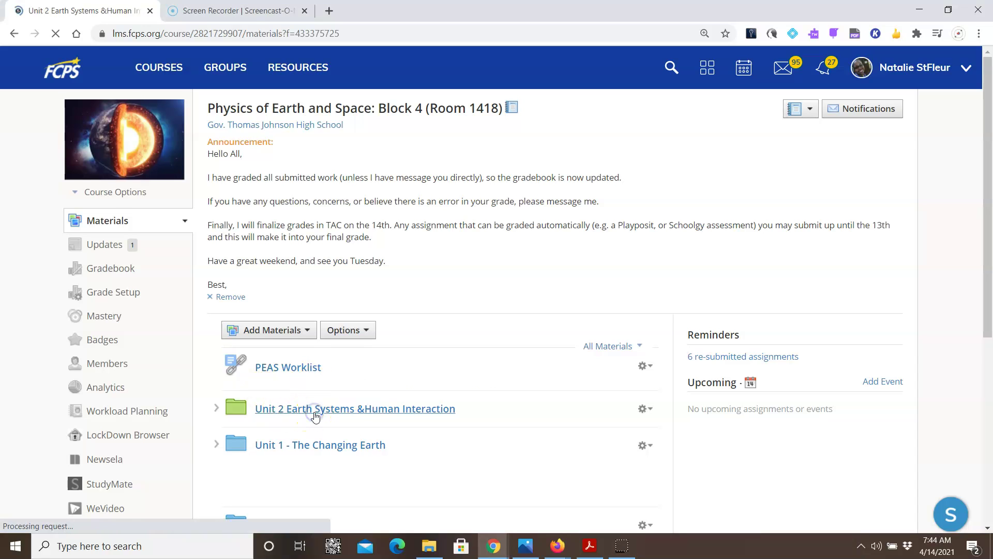
left_click(261, 202)
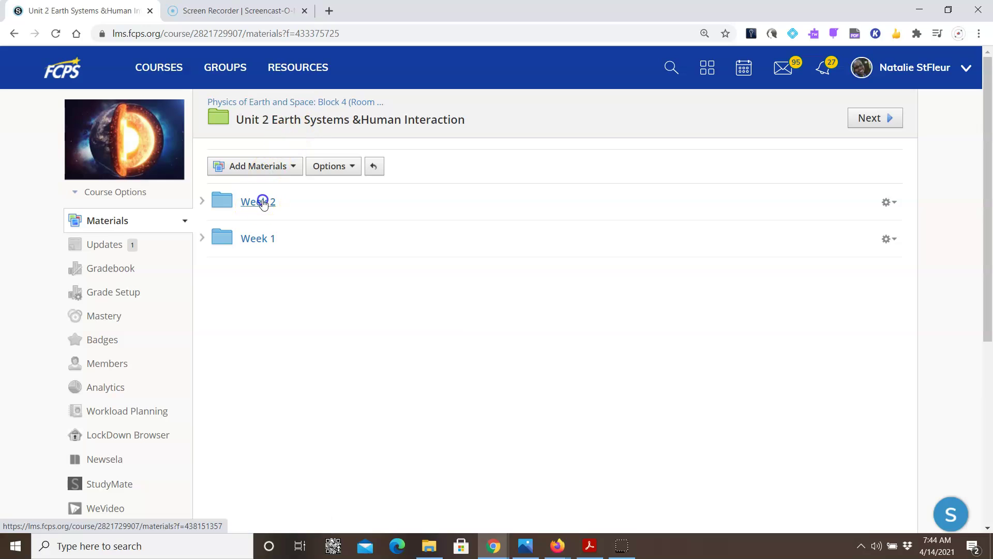
left_click(265, 237)
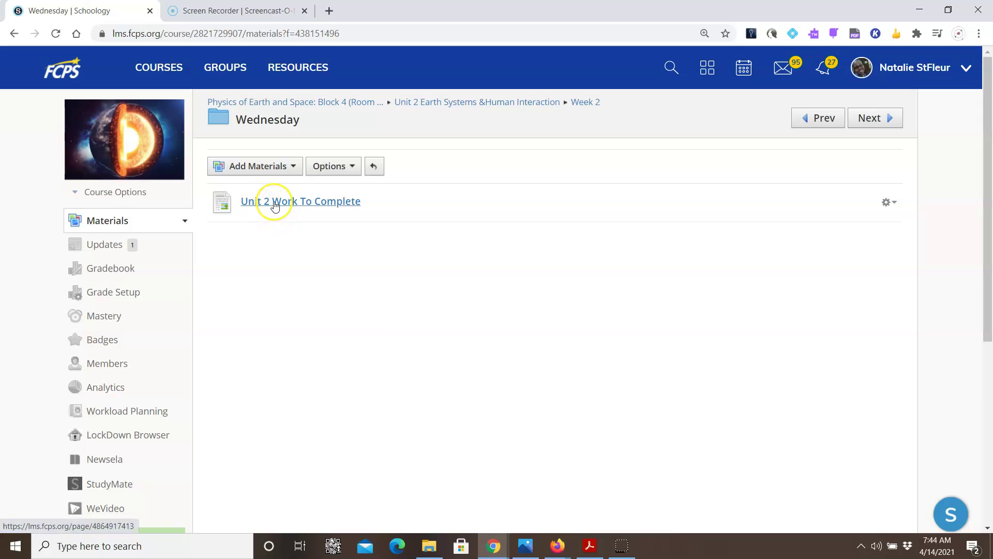
left_click(274, 203)
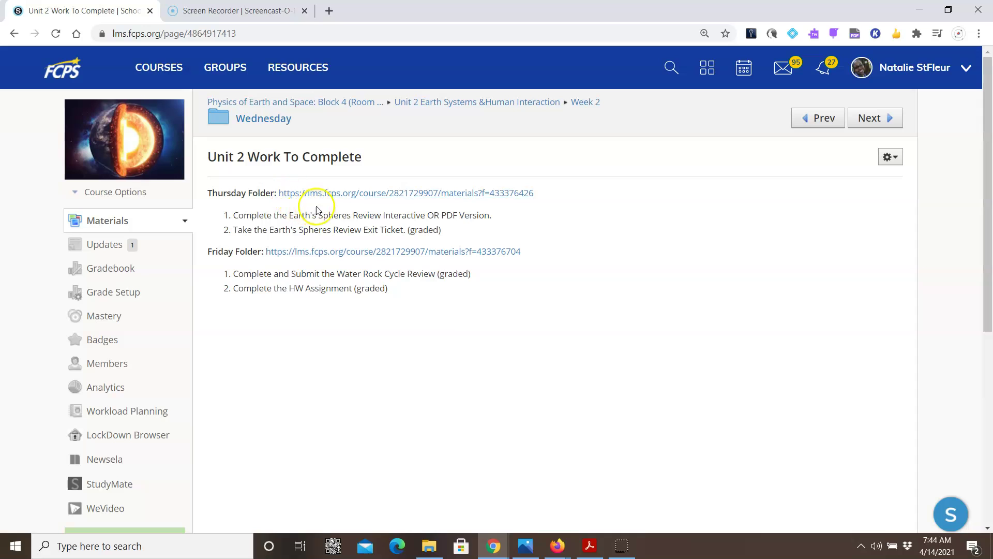
Step: Open the Thursday folder's Earth's Spheres Review Exploration Interactive Version and display its linked CPALMS tutorial player
left_click(342, 193)
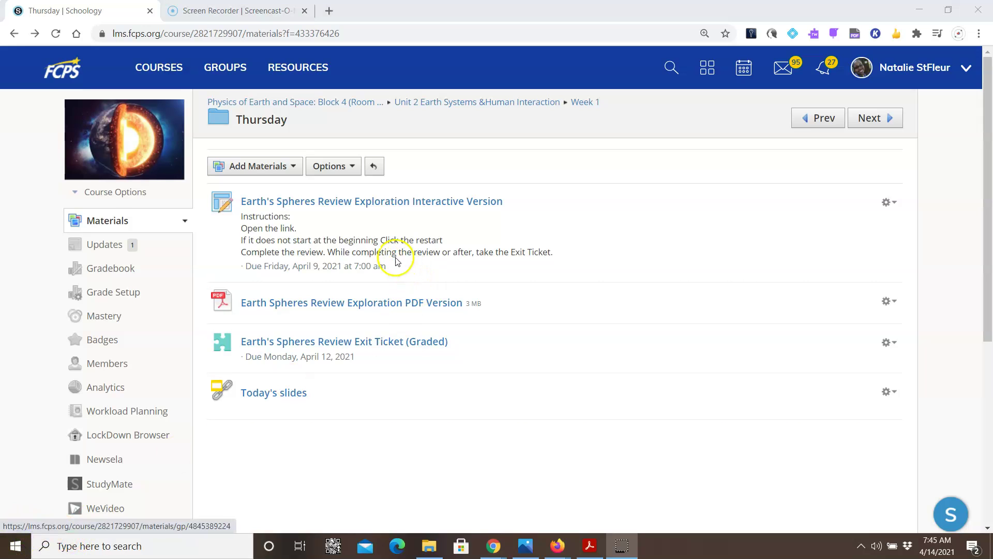
left_click(340, 201)
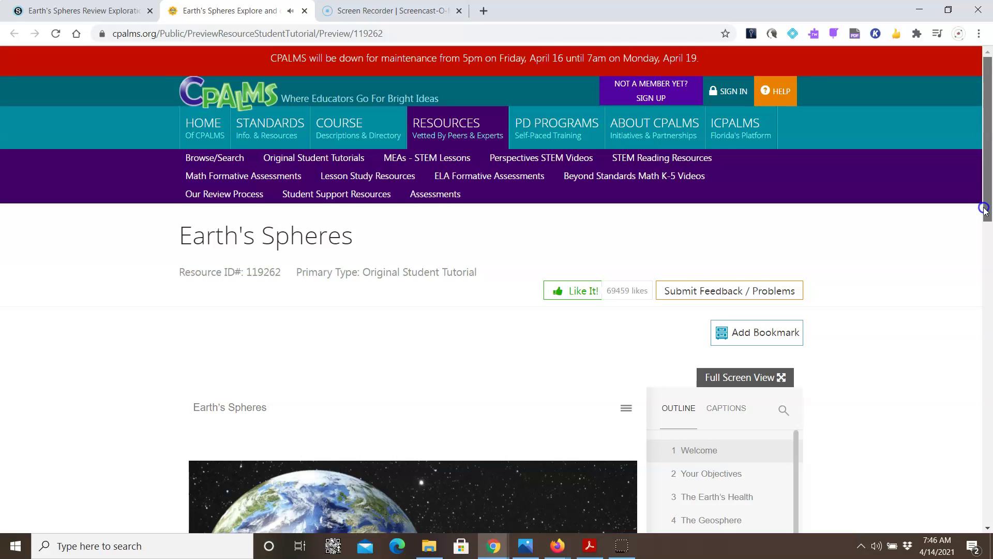
left_click_drag(988, 193, 989, 306)
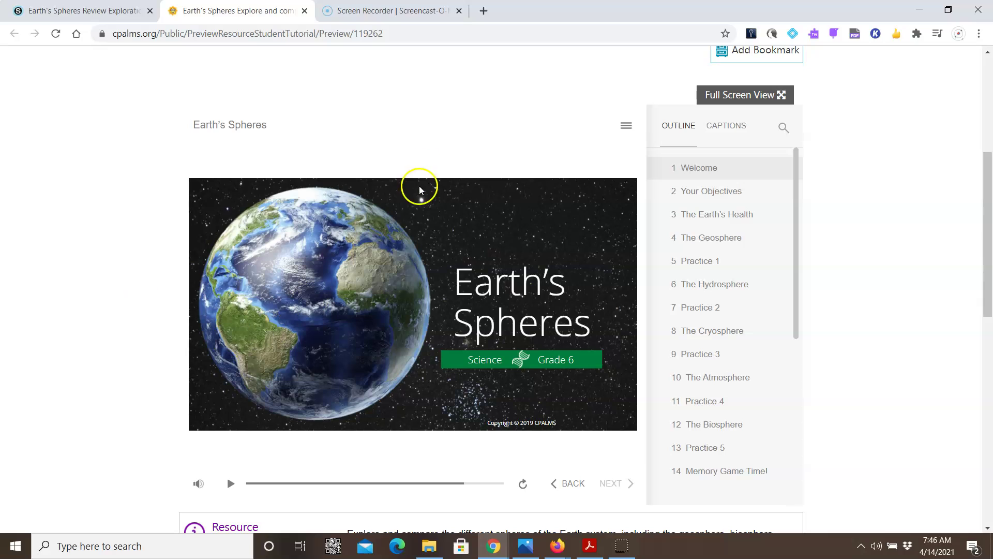
Step: Return to the Thursday folder and start a new preview attempt of the Earth's Spheres Review Exit Ticket (Graded)
left_click(82, 10)
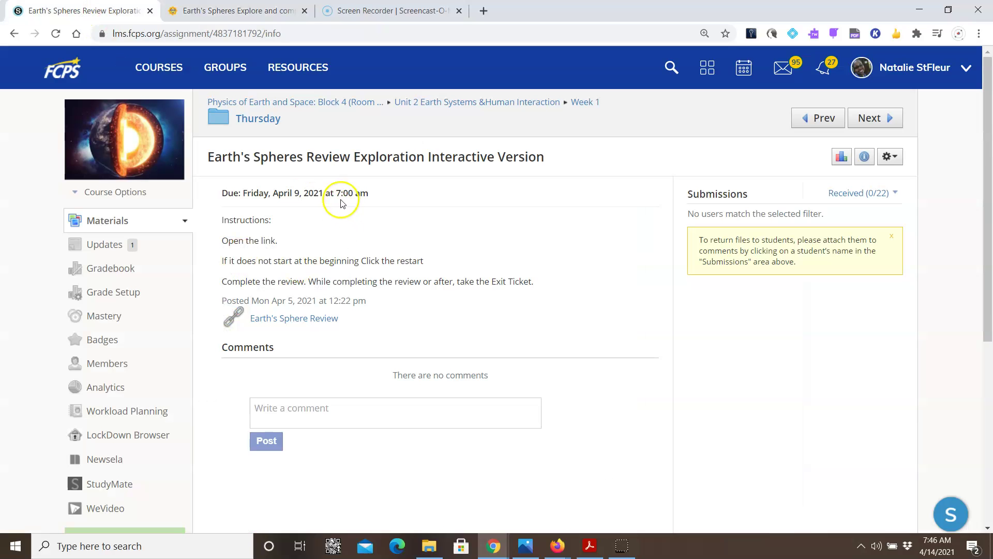
left_click(265, 124)
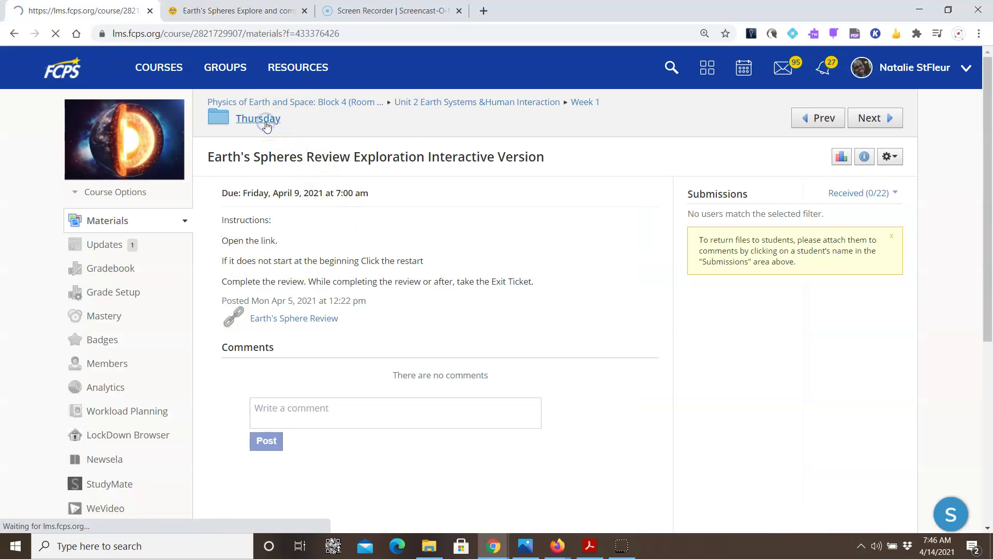
left_click(288, 342)
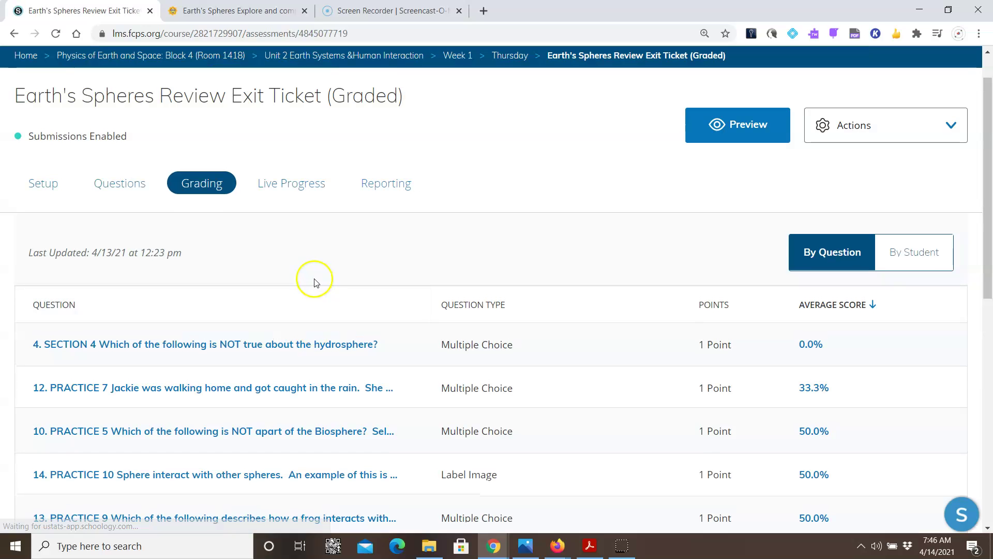
left_click(708, 140)
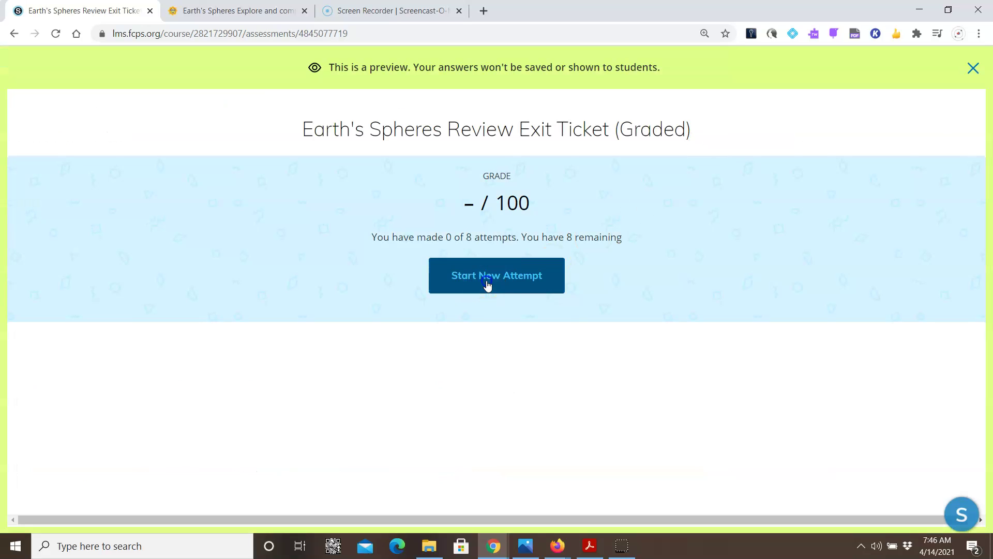
left_click(487, 283)
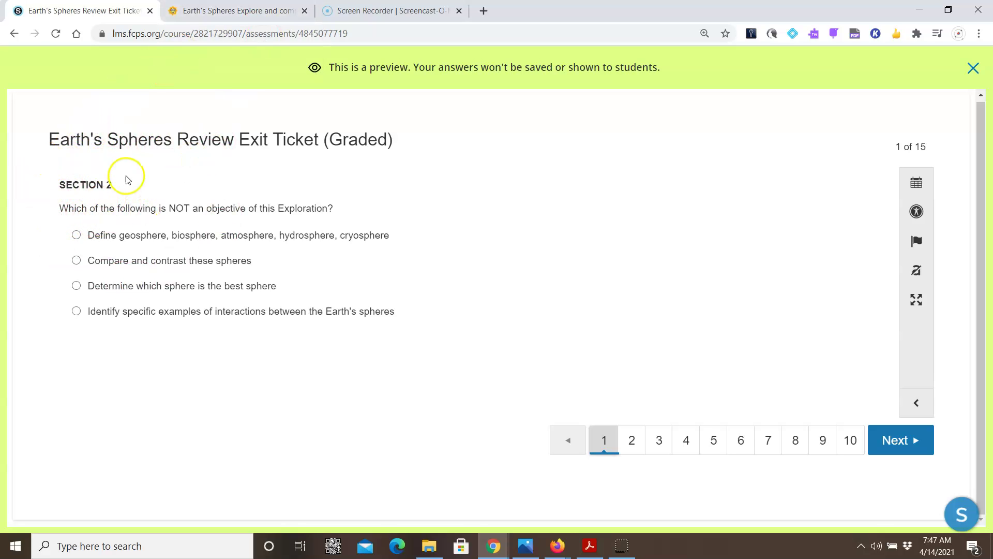
Step: Play the tutorial's Your Objectives section through to The Earth's Health, checking it against the exit ticket's Section 2 question
left_click(219, 16)
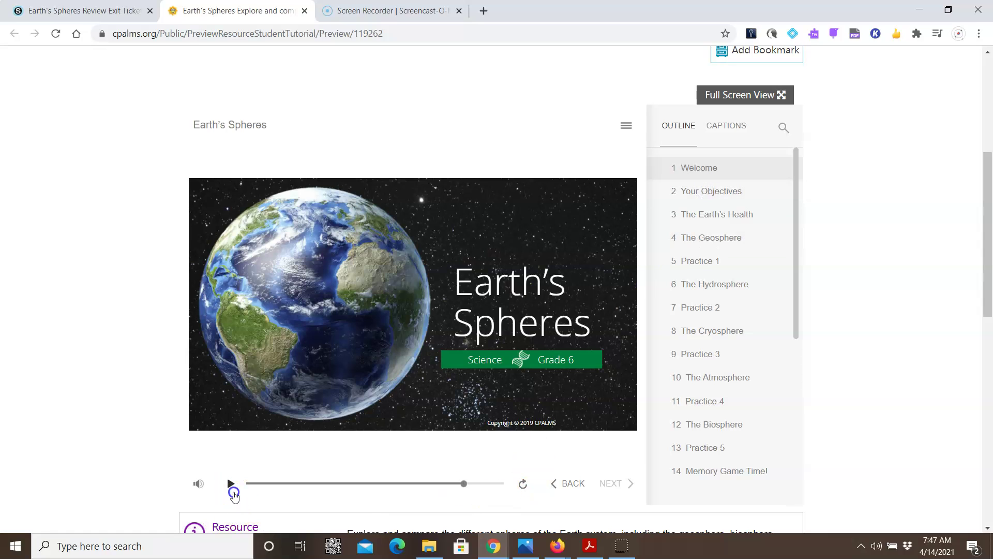
left_click(765, 192)
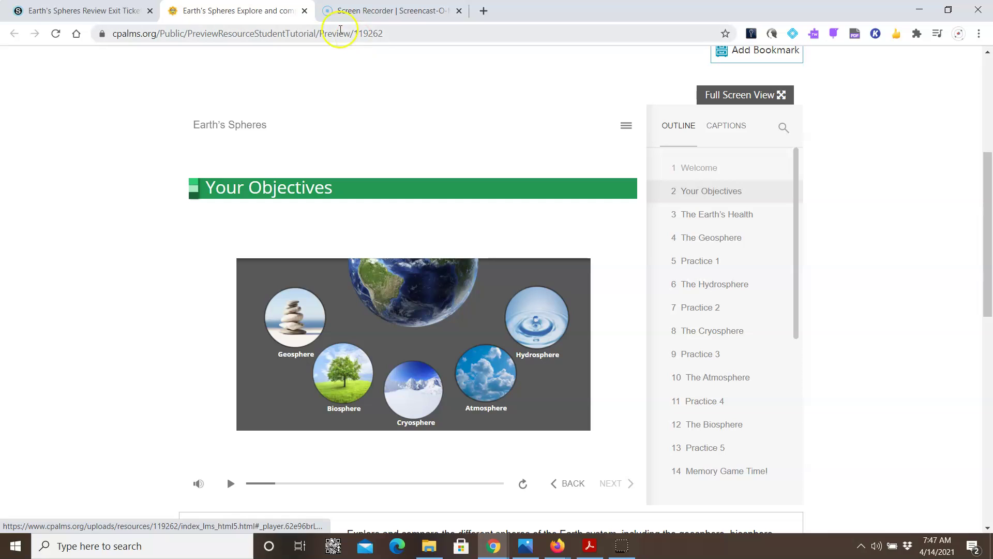
left_click(44, 7)
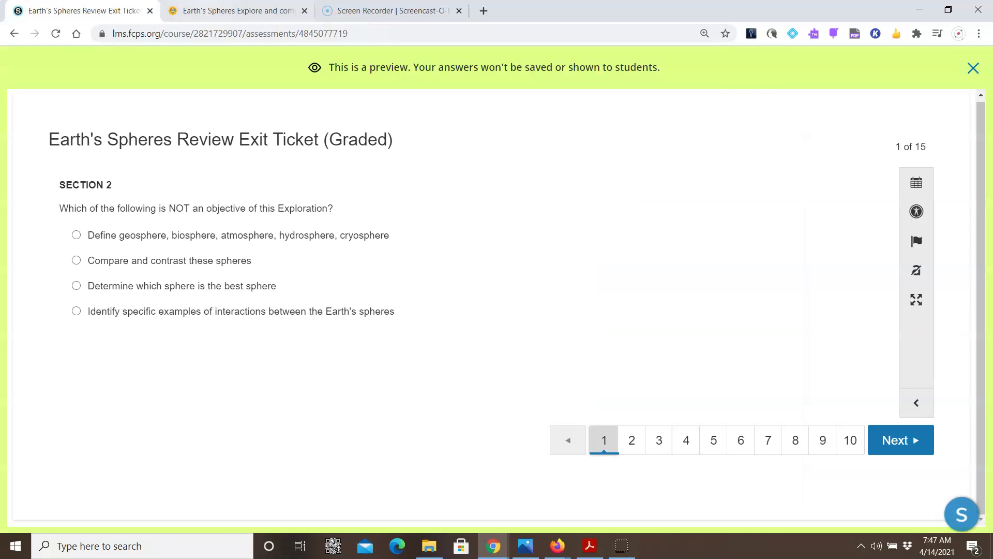
key("ctrl+Tab")
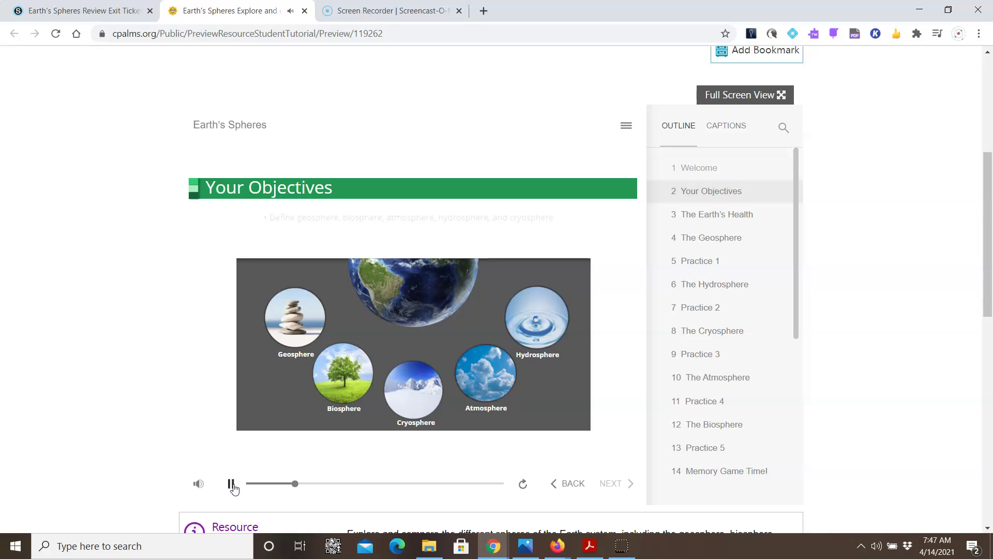
left_click(315, 484)
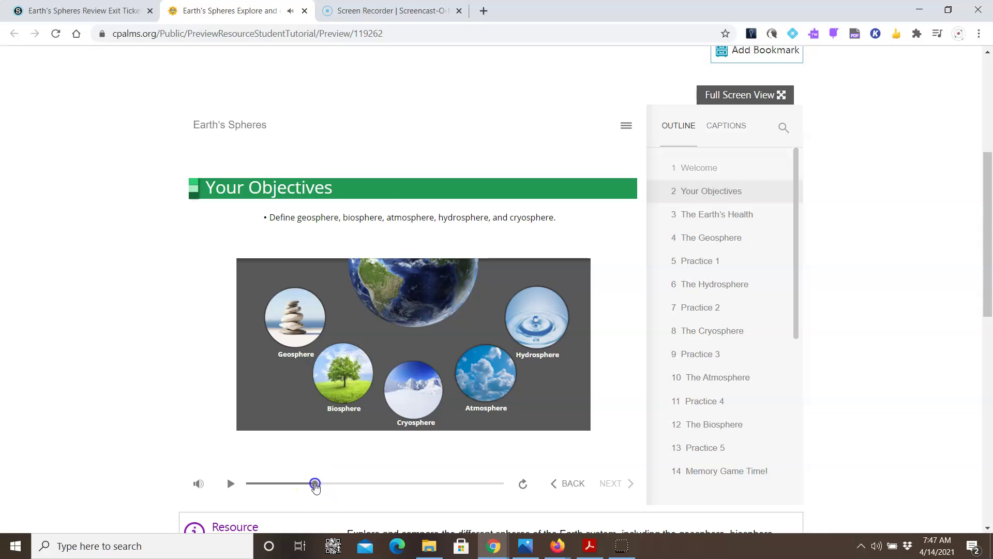
left_click_drag(315, 484, 481, 486)
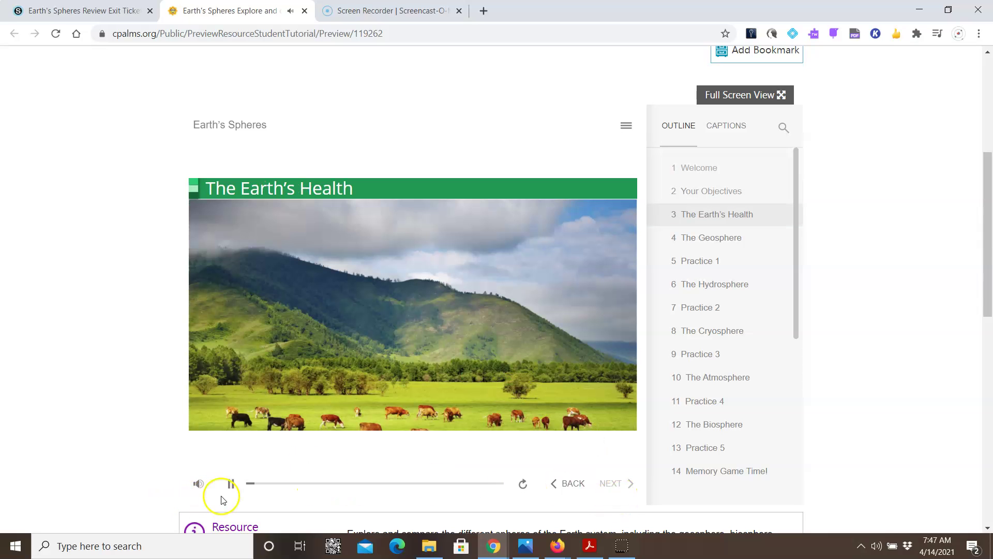
left_click(89, 8)
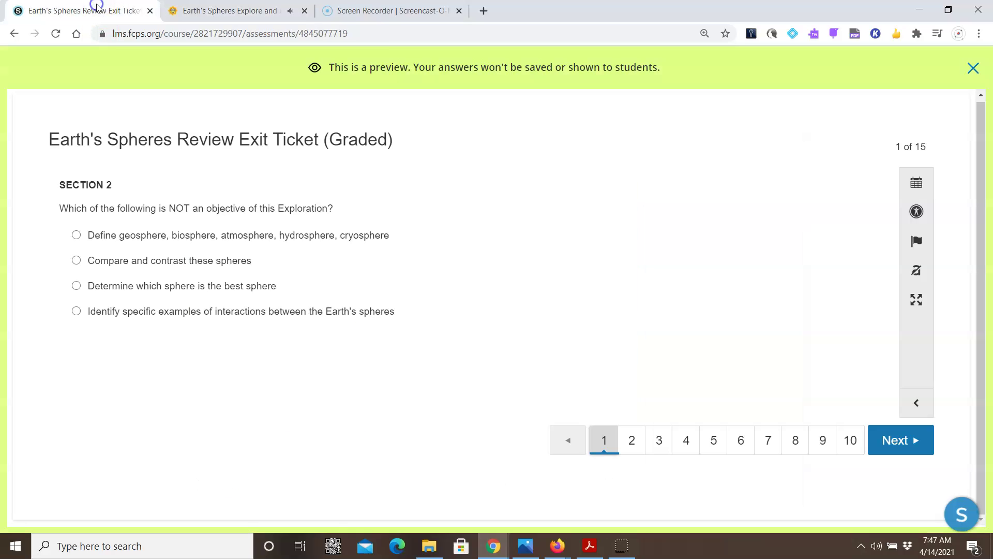
Step: View question 2 of the exit ticket and compare it with the tutorial's section 3, The Earth's Health
left_click(631, 439)
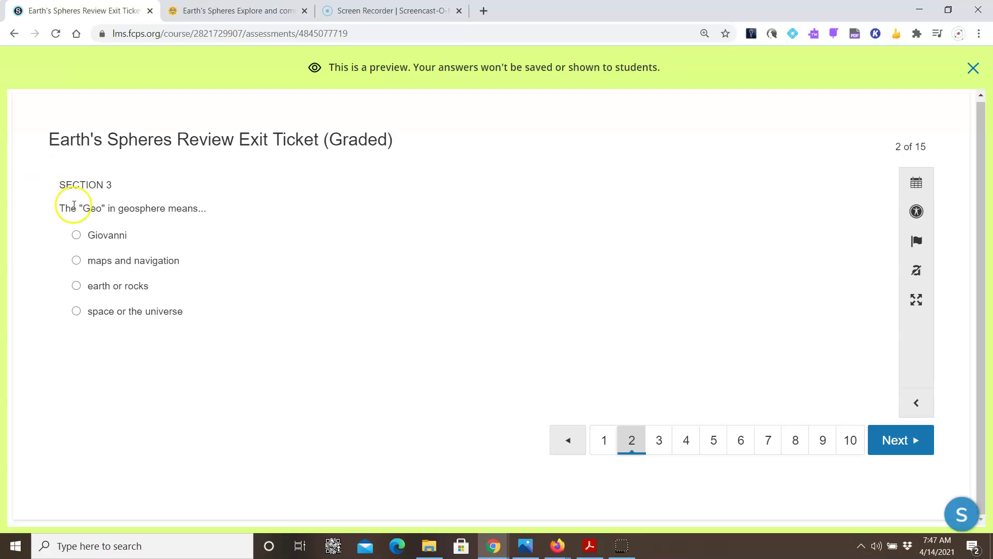
left_click(245, 8)
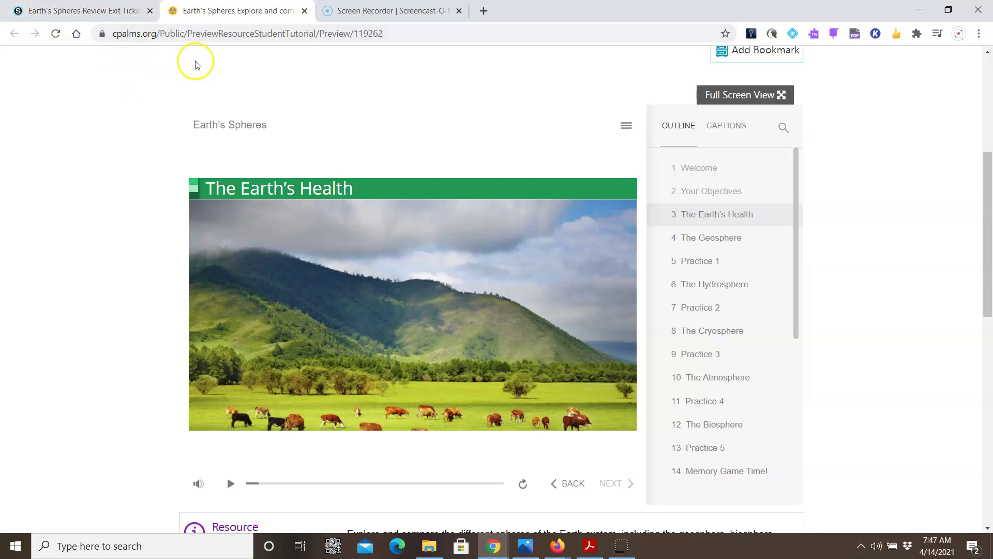
left_click(95, 7)
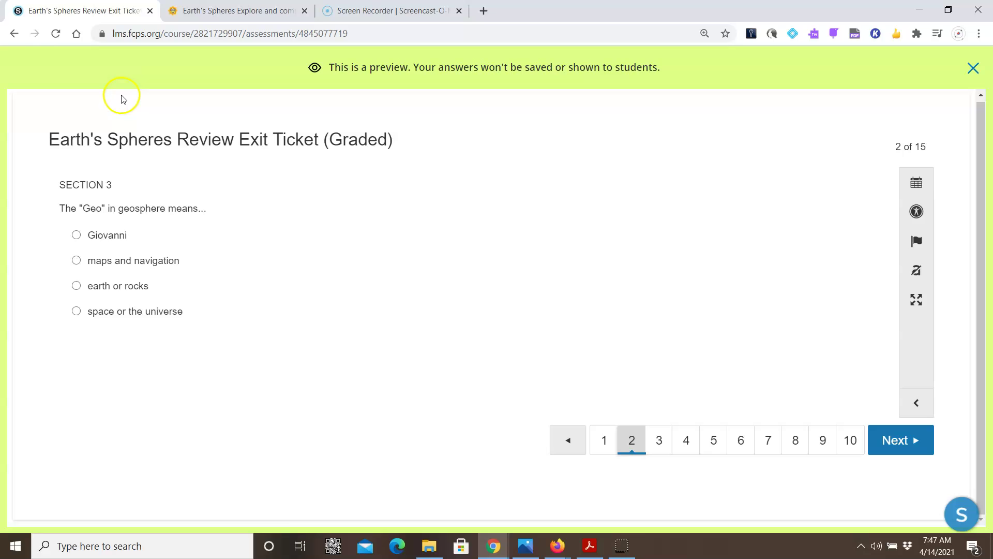
Step: Leave the exit ticket preview and go back to the Unit 2 Work To Complete page
left_click(12, 33)
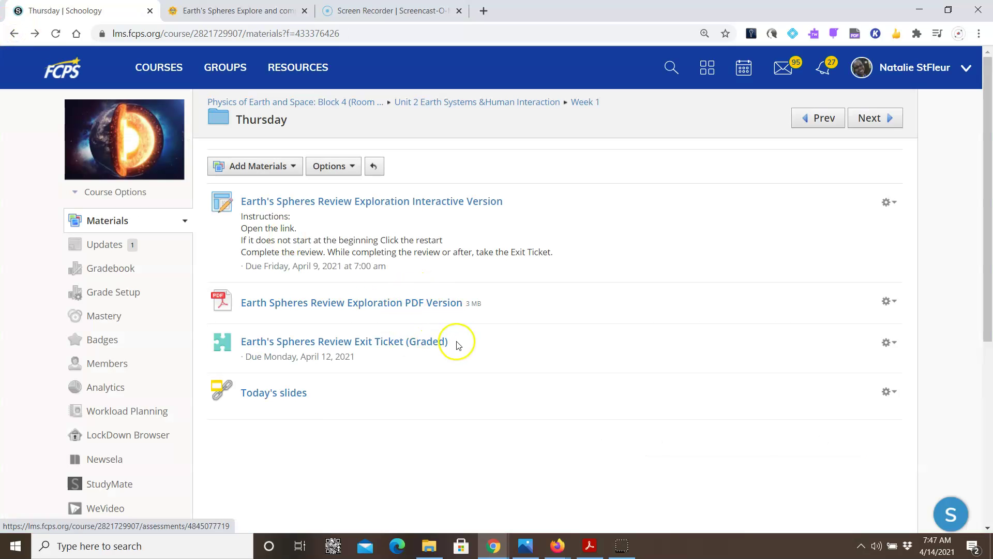
left_click(11, 36)
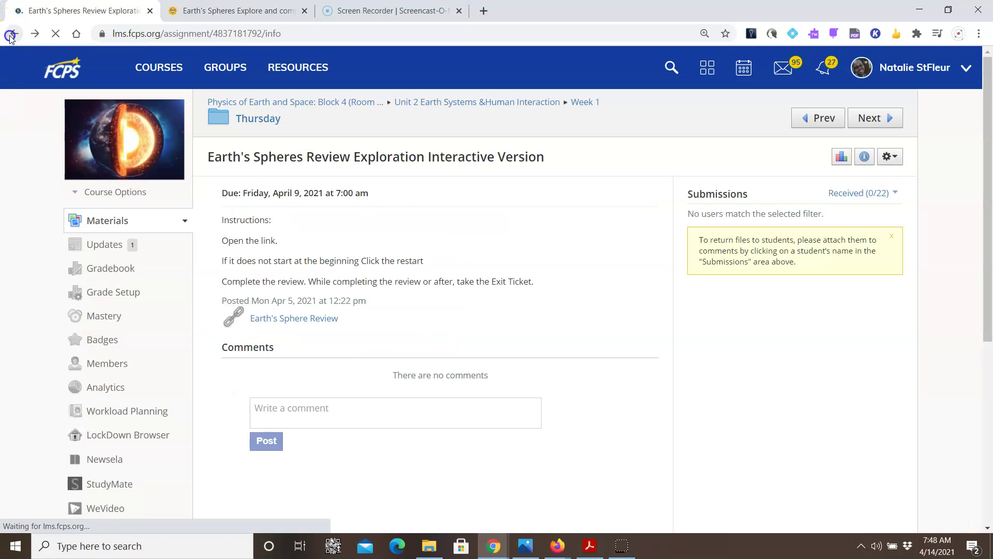
left_click(11, 36)
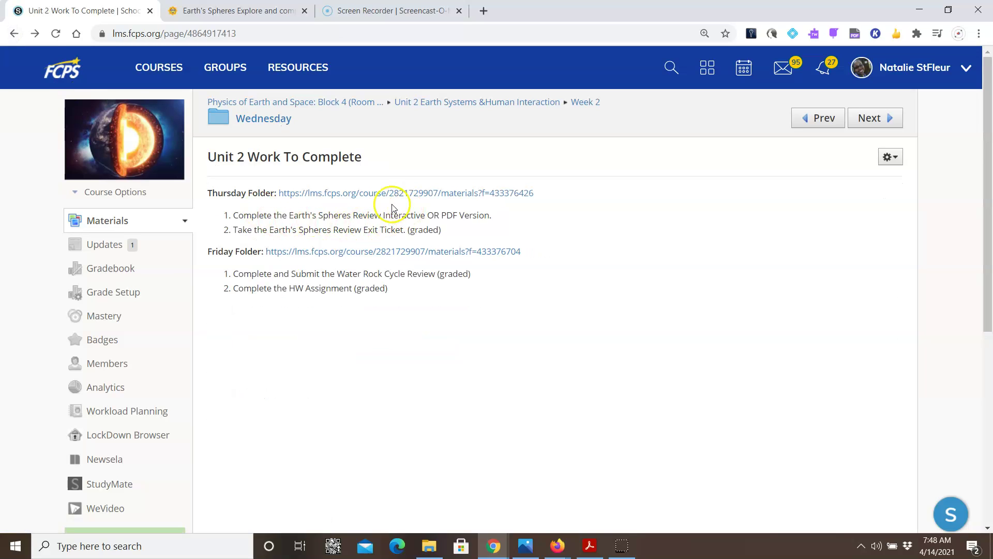
Step: Open the Water and Rock Cycle Review assignment from the Friday folder and its attached Rock and Water Cycle Review document in Google Docs
left_click(441, 252)
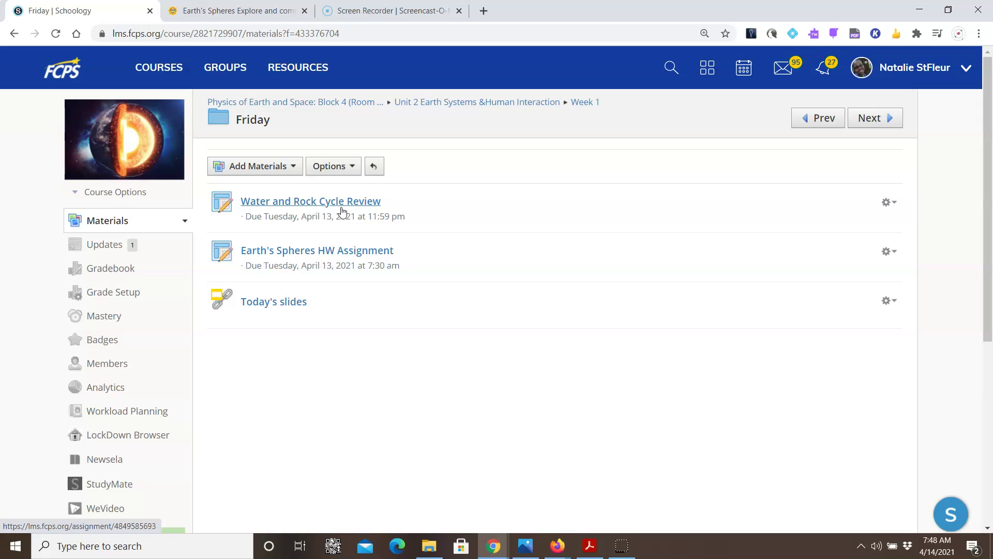
left_click(342, 209)
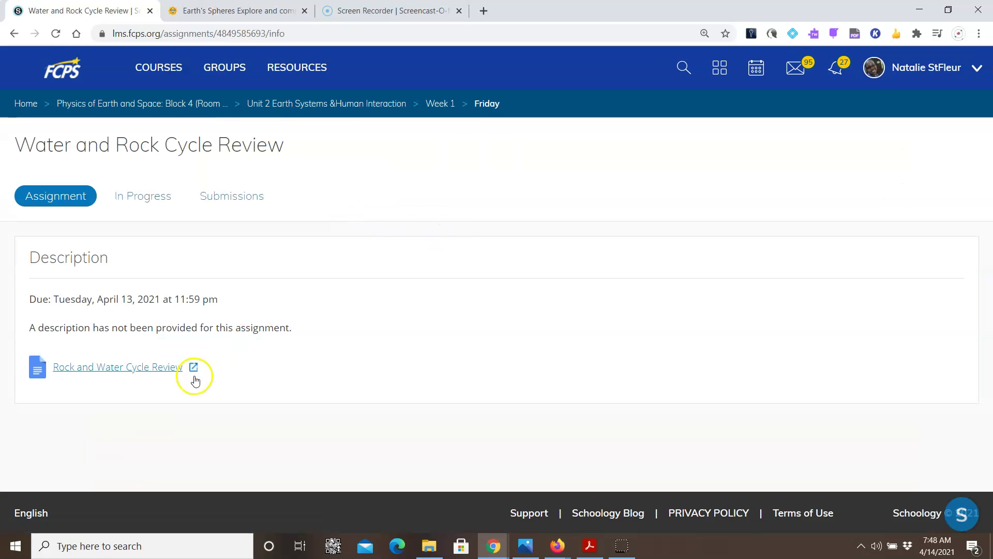
left_click(195, 368)
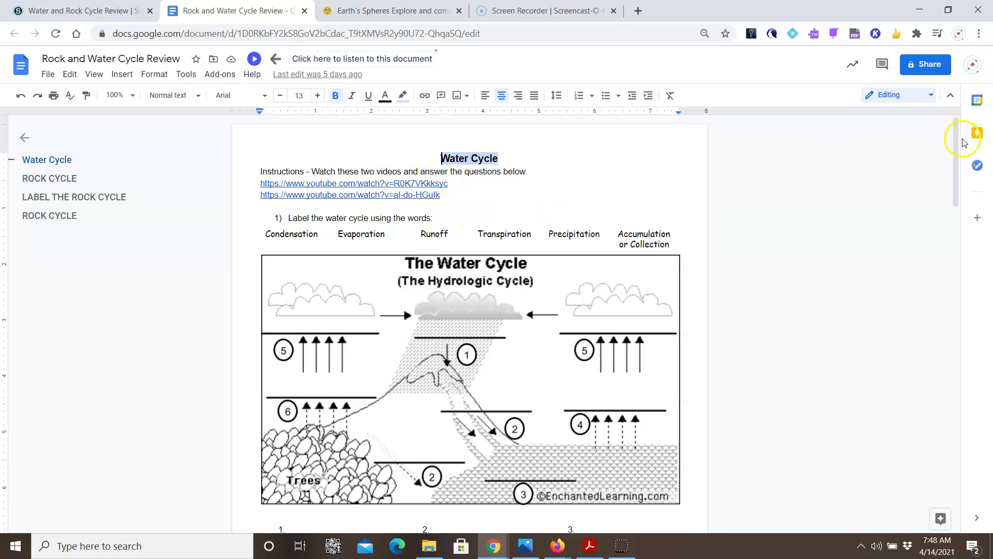
Step: Make a copy of the Rock and Water Cycle Review document
mouse_move(955, 146)
left_mouse_down()
mouse_move(956, 171)
mouse_move(956, 163)
left_mouse_up()
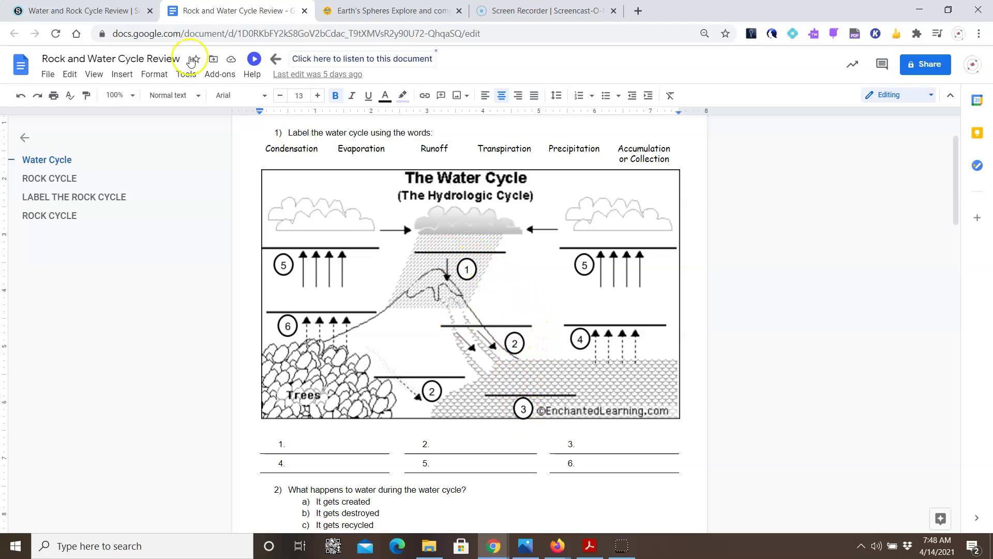
left_click(46, 76)
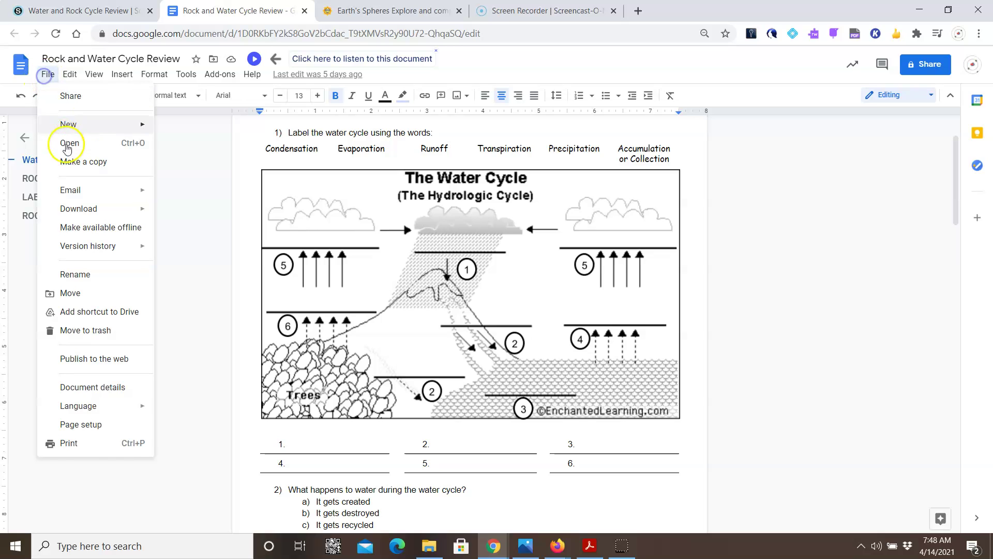
left_click(79, 161)
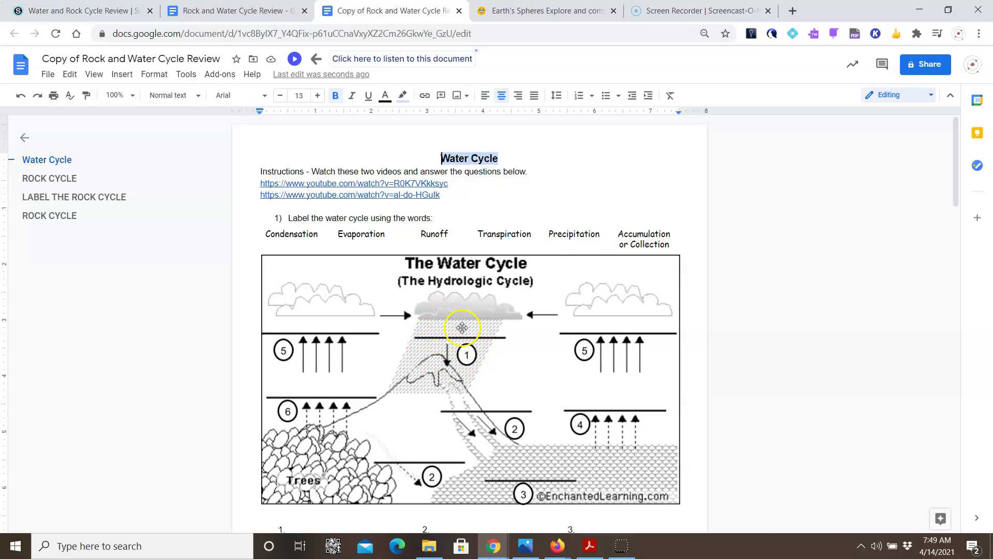
Step: Copy the word Precipitation from the word bank into answer blank 1 below the water cycle diagram
double_click(582, 234)
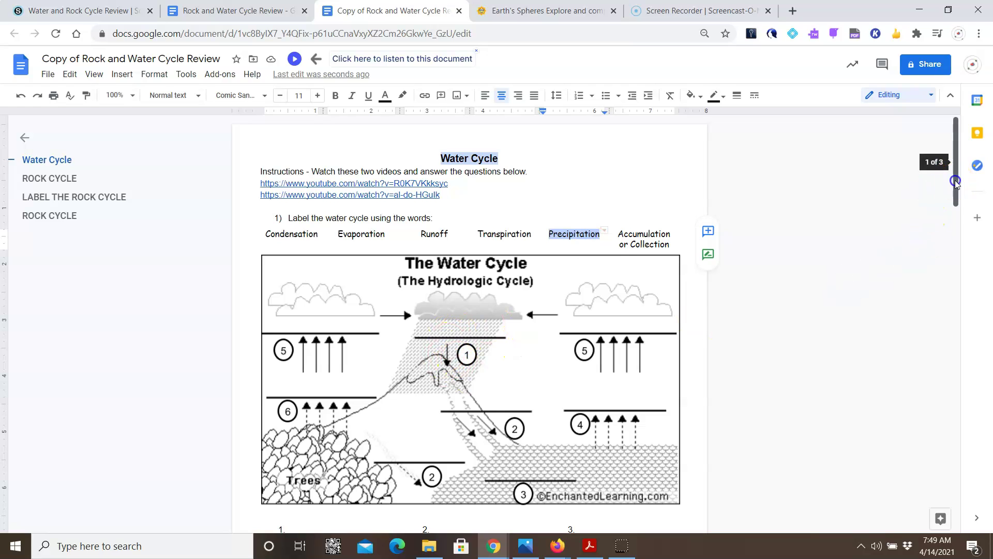
left_click_drag(955, 181, 956, 212)
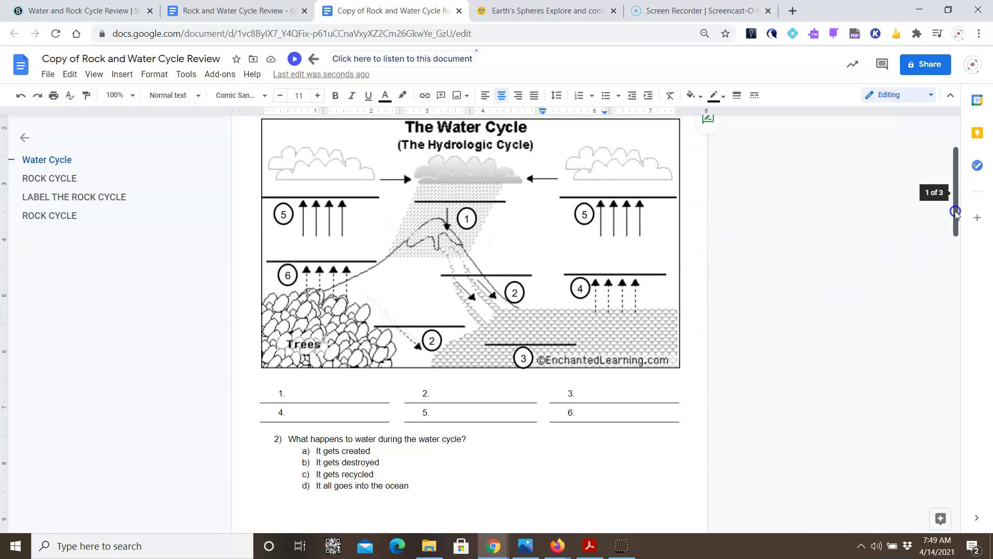
left_click(301, 393)
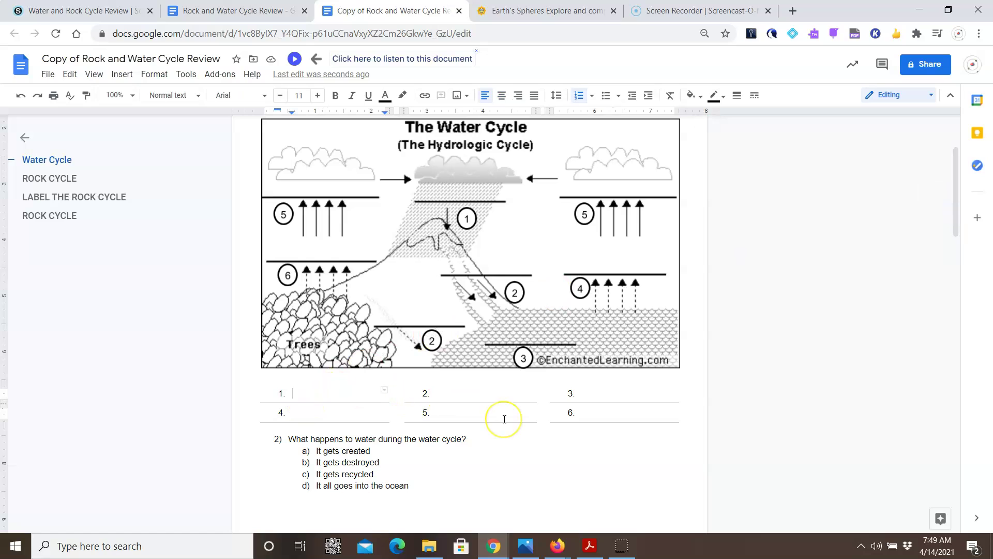
key("ctrl+v")
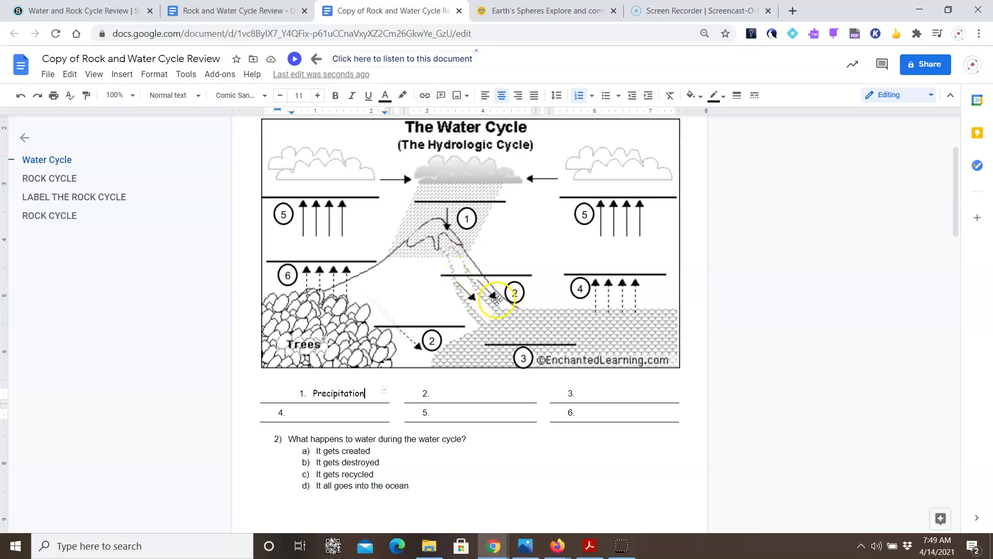
Step: Strike through the word Precipitation in the water cycle word bank
left_click_drag(952, 227, 958, 202)
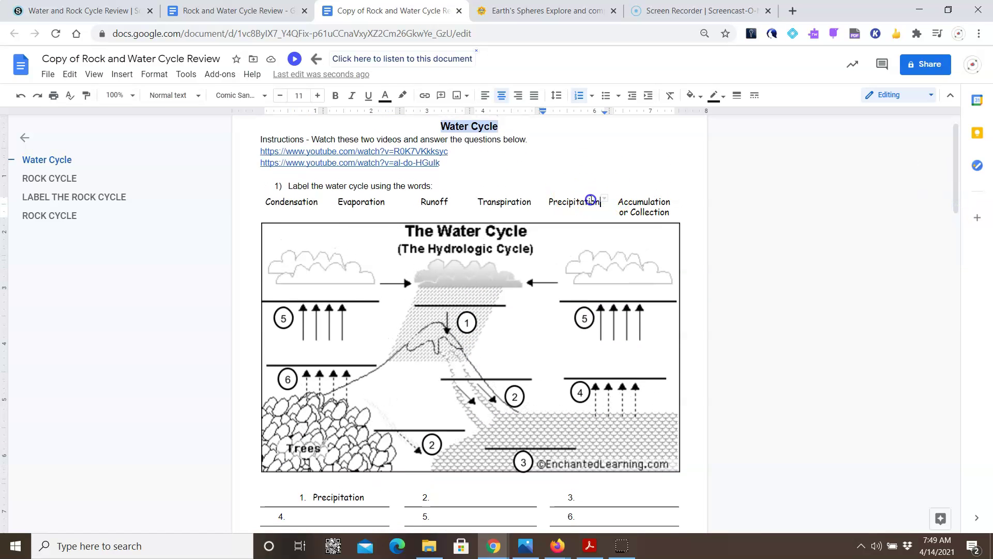
left_click_drag(600, 201, 547, 202)
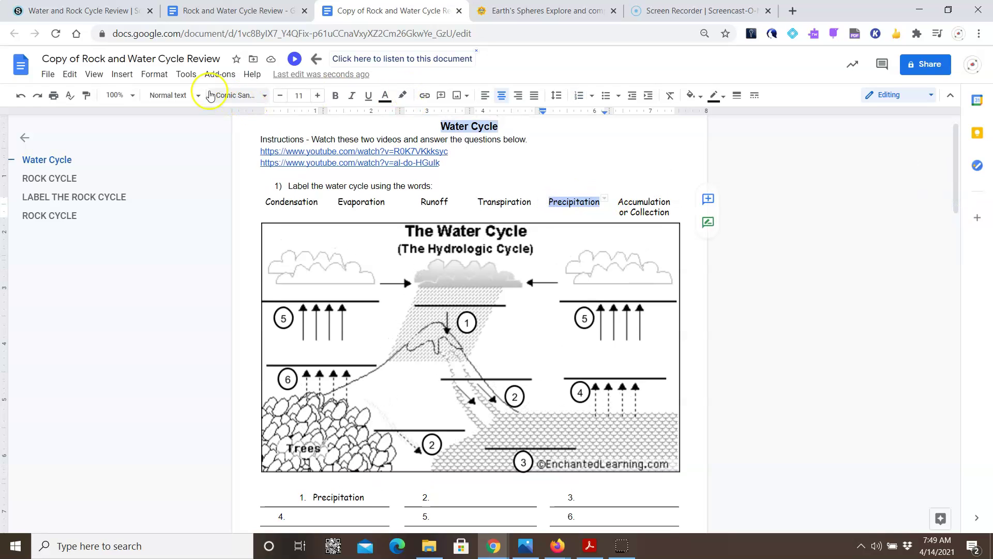
left_click(154, 74)
mouse_move(193, 95)
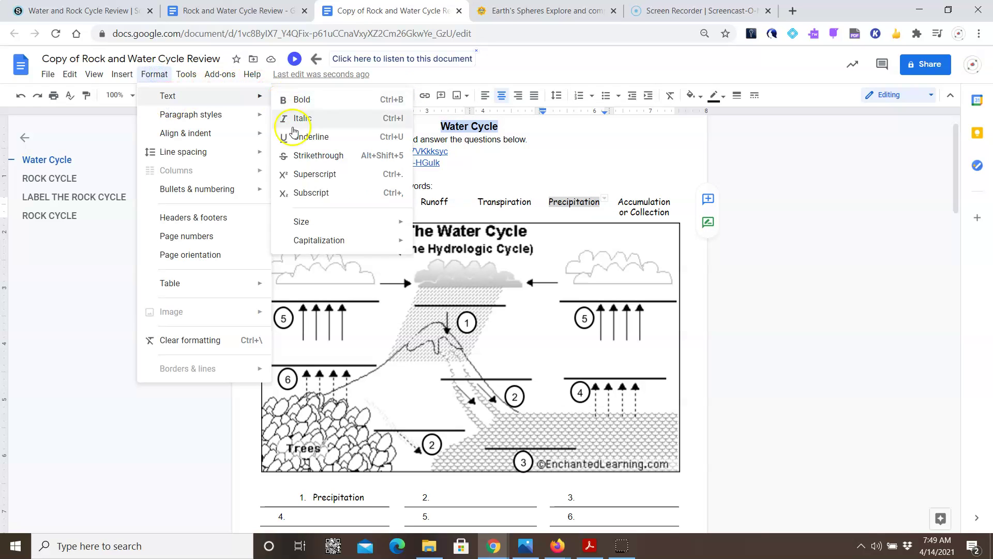
left_click(302, 153)
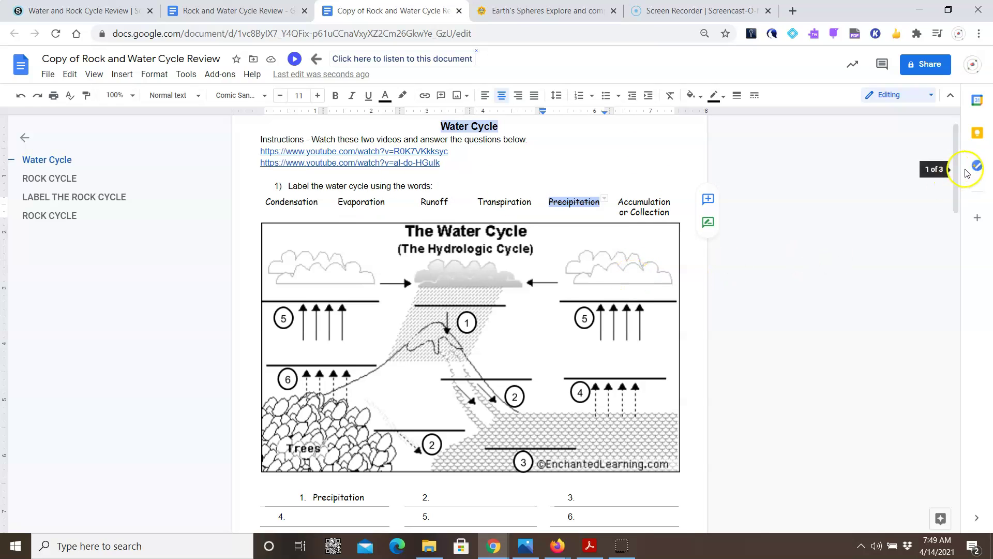
Step: Enter Runoff from the word bank in answer blank 2 below the water cycle diagram
scroll(956, 171, "down", 3)
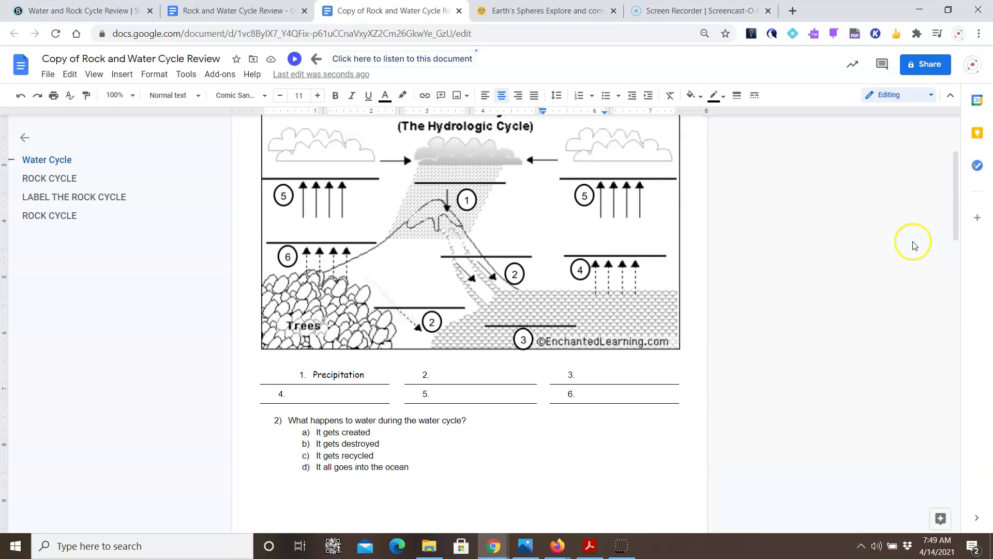
left_click_drag(956, 215, 955, 207)
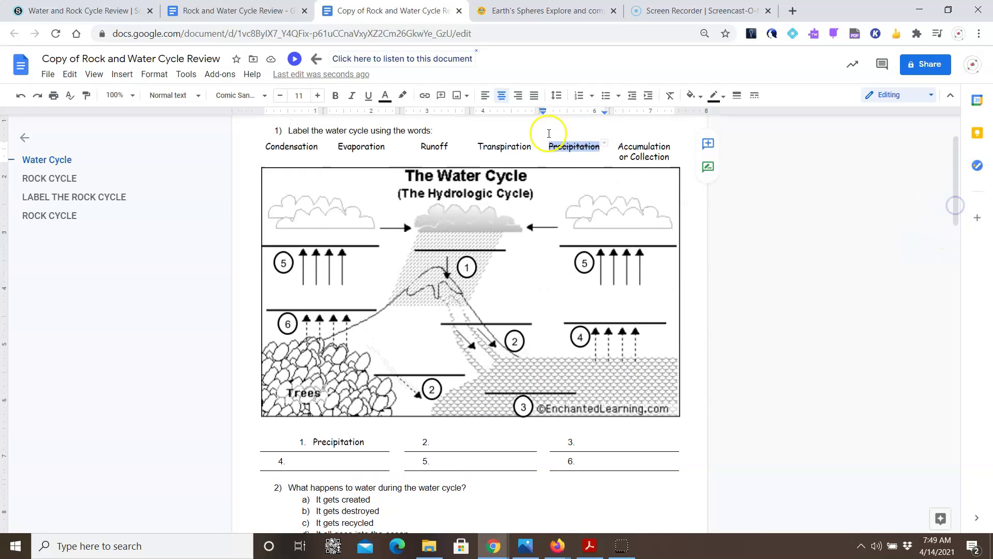
left_click_drag(450, 149, 475, 338)
left_click_drag(451, 440, 450, 441)
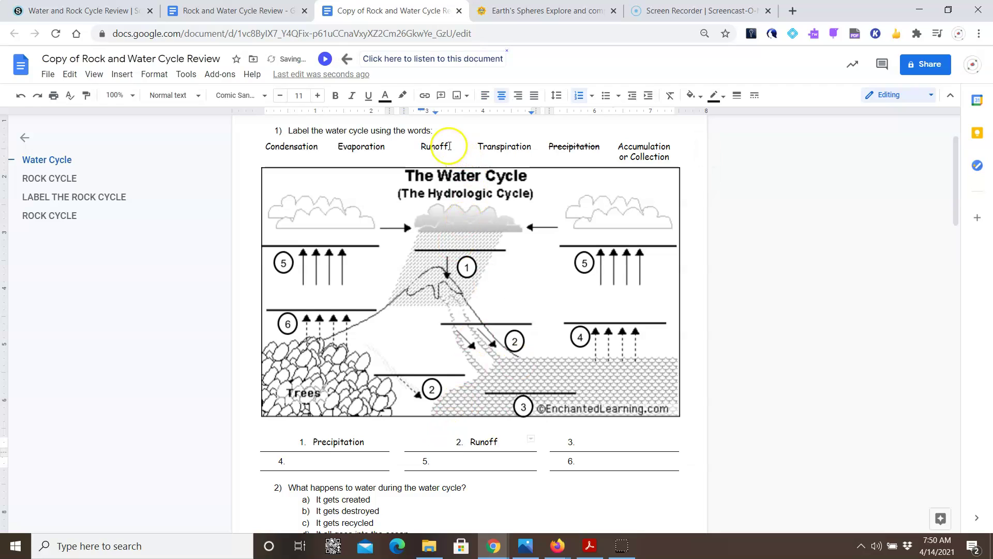
Step: Strike through the word Runoff in the water cycle word bank
left_click_drag(448, 149, 418, 150)
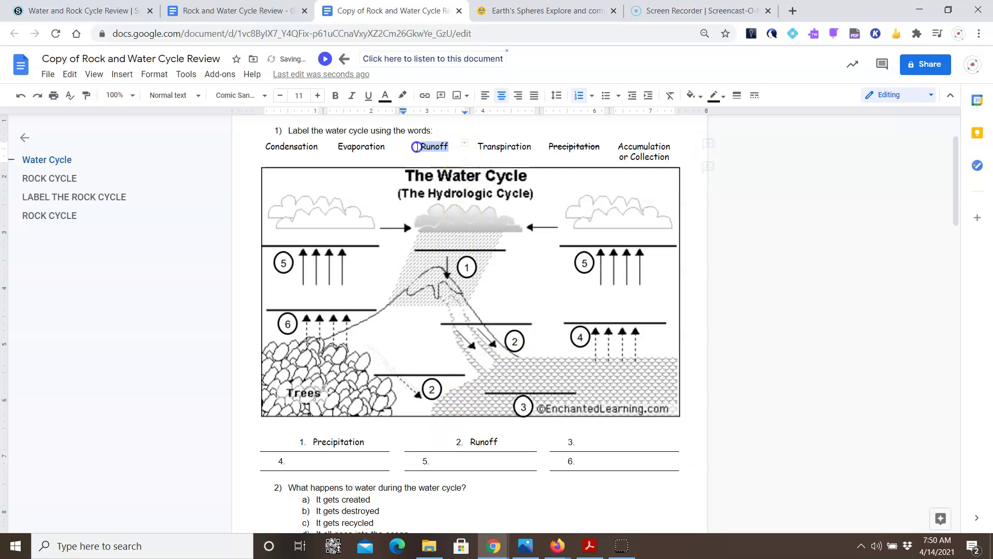
left_click(154, 74)
mouse_move(166, 95)
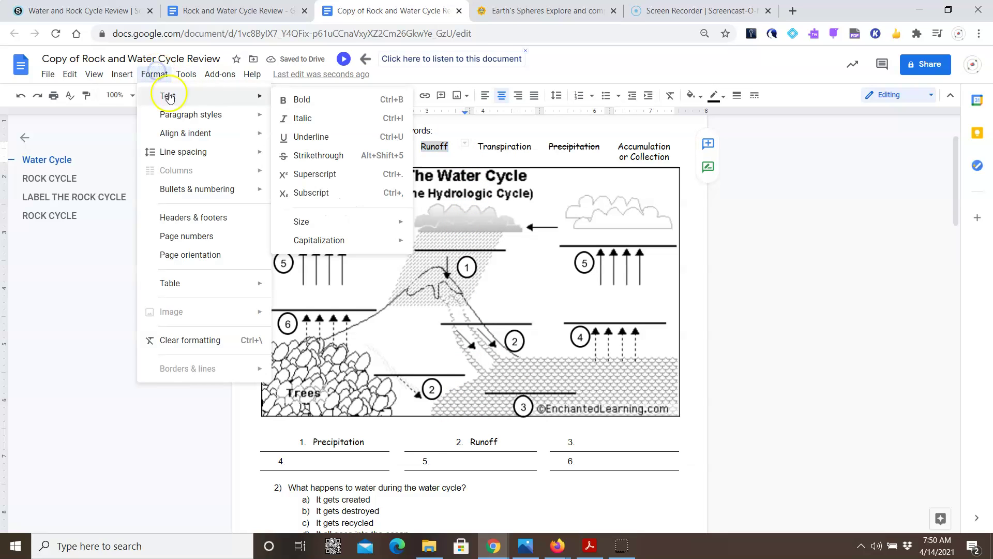
left_click(305, 155)
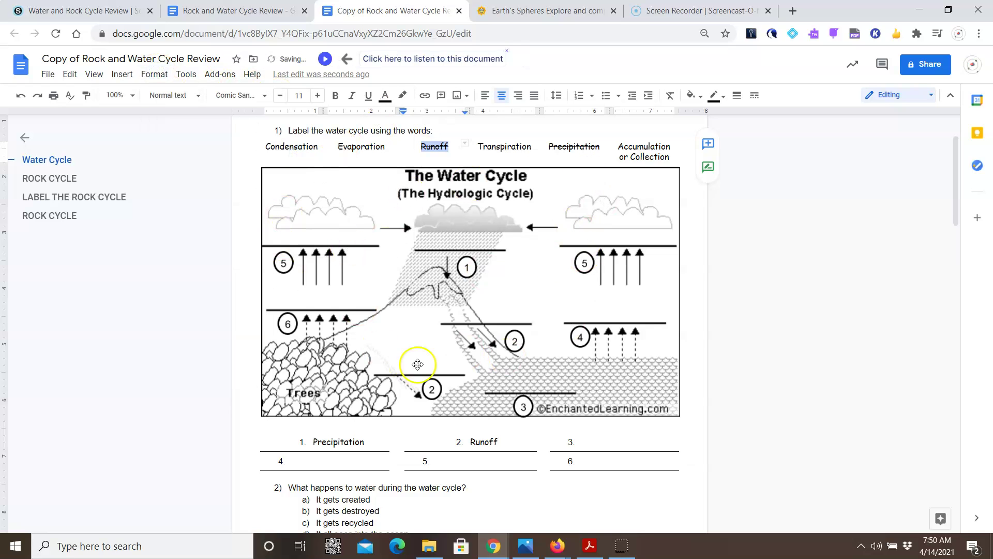
Step: Go to the Rock Cycle chart and select part of the answer line above the compression of sediments description
left_click_drag(955, 211, 957, 284)
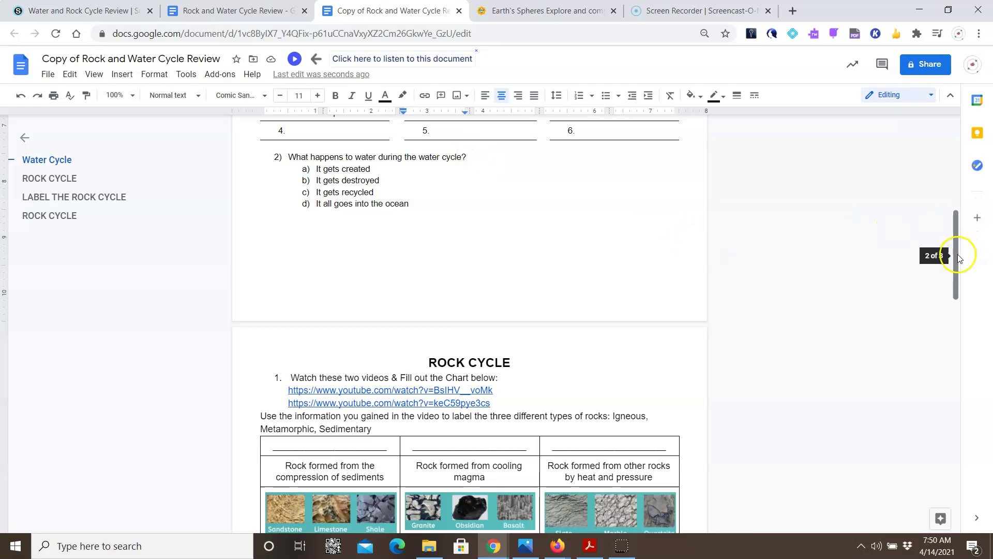
left_click_drag(959, 257, 955, 305)
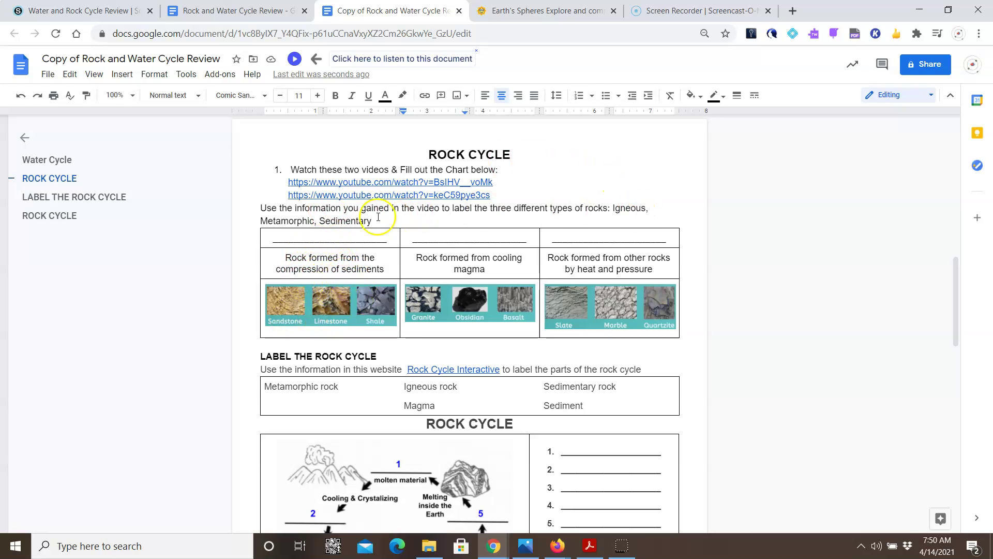
left_click(317, 239)
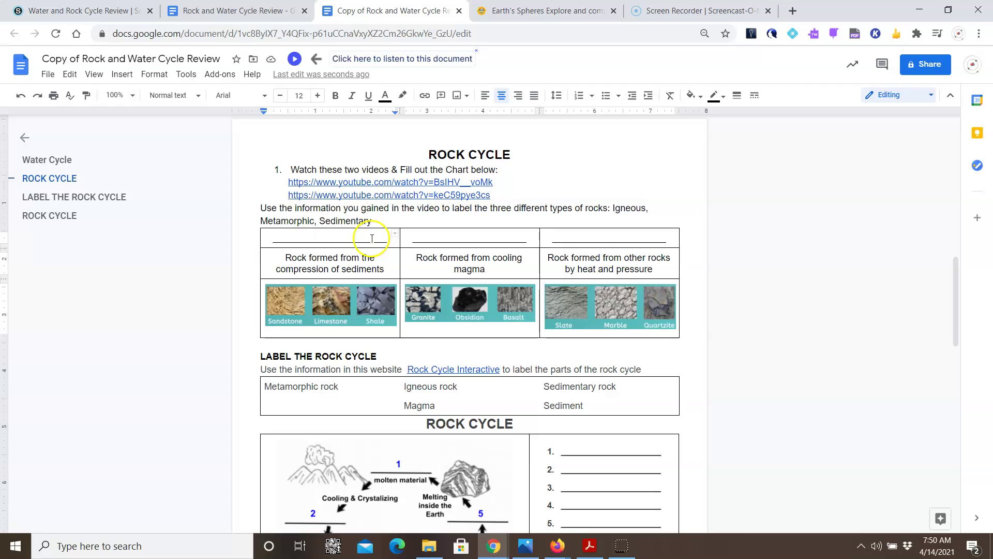
left_click(307, 235, "shift")
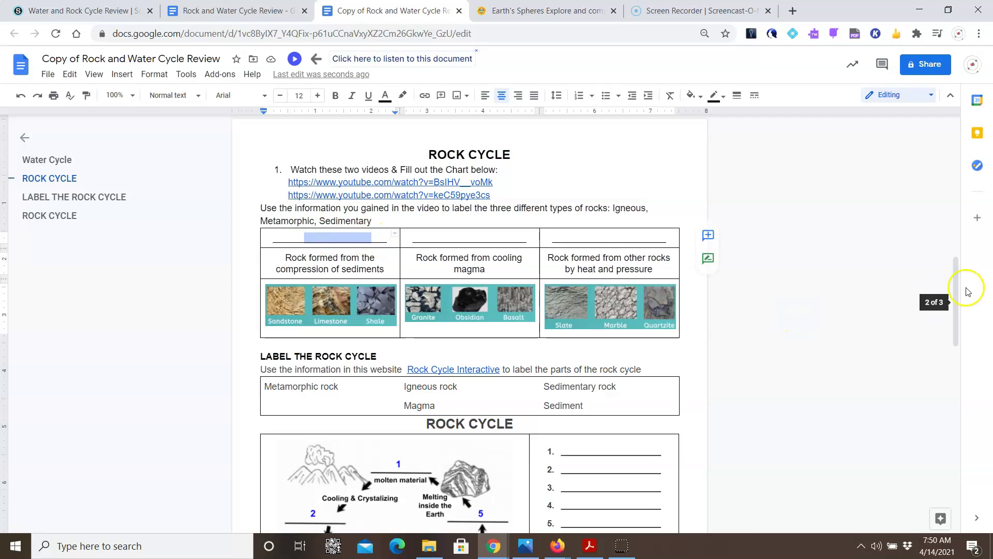
Step: Enter Magma on answer line 1 beside the rock cycle diagram and remove surplus underscores so it fits on one line
left_click_drag(960, 295, 965, 349)
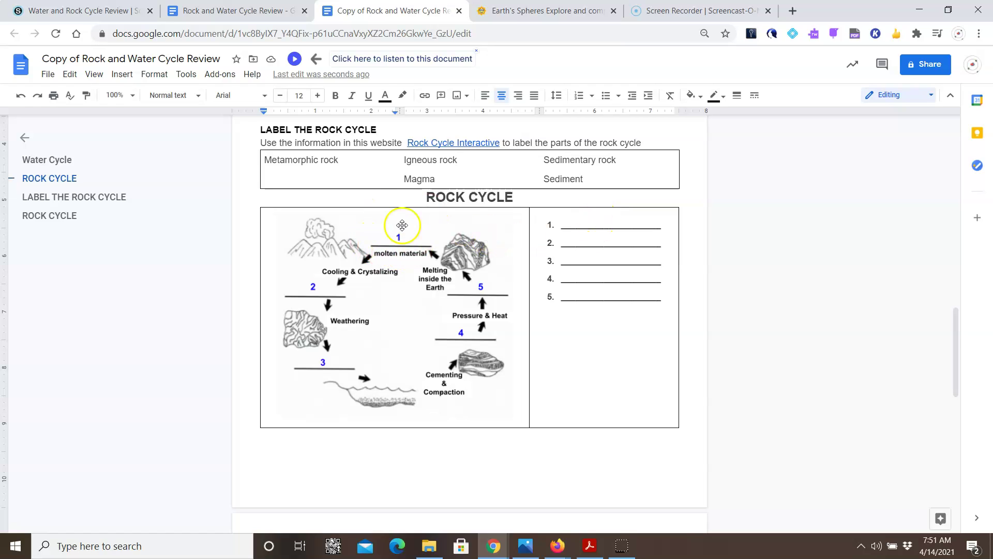
left_click(583, 230)
type("<")
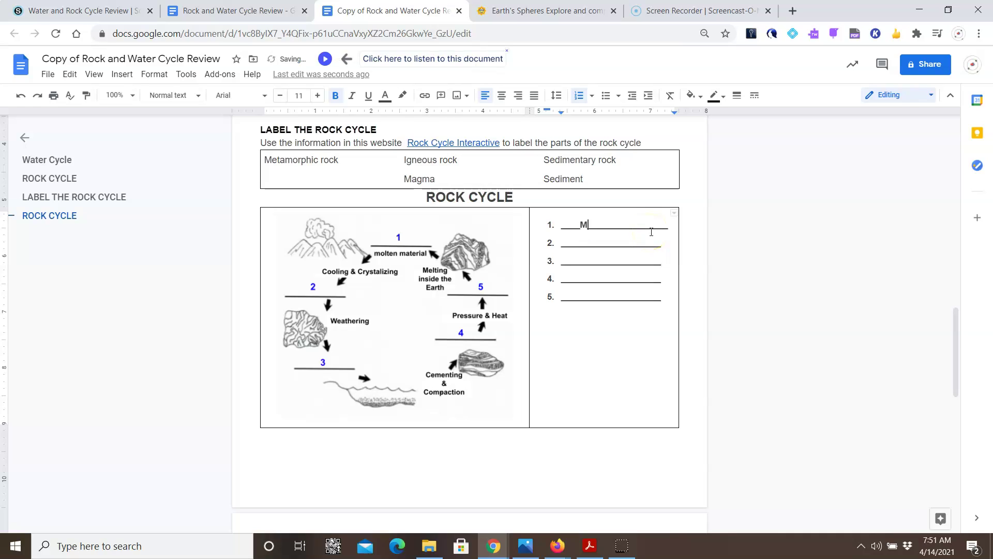
type("agma")
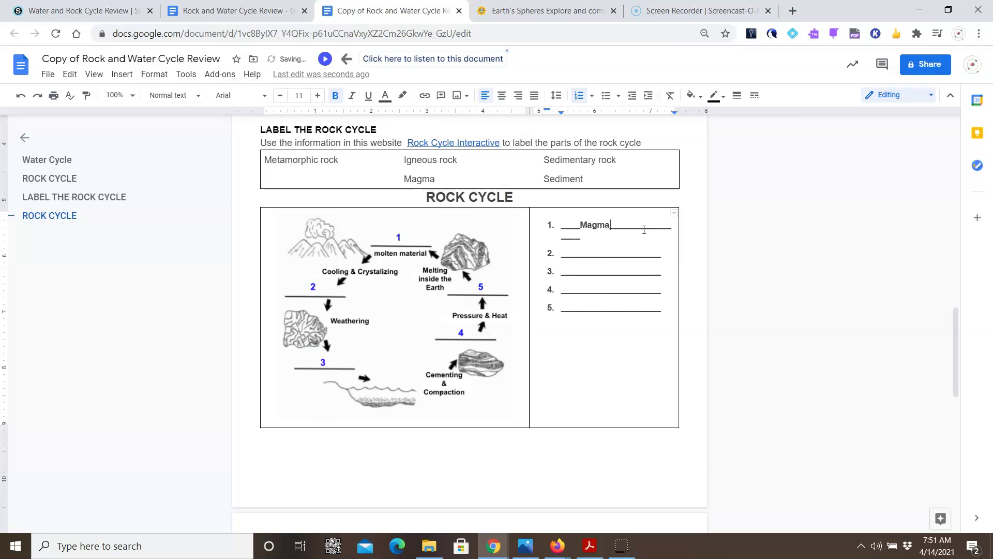
key("Delete")
key("Delete")
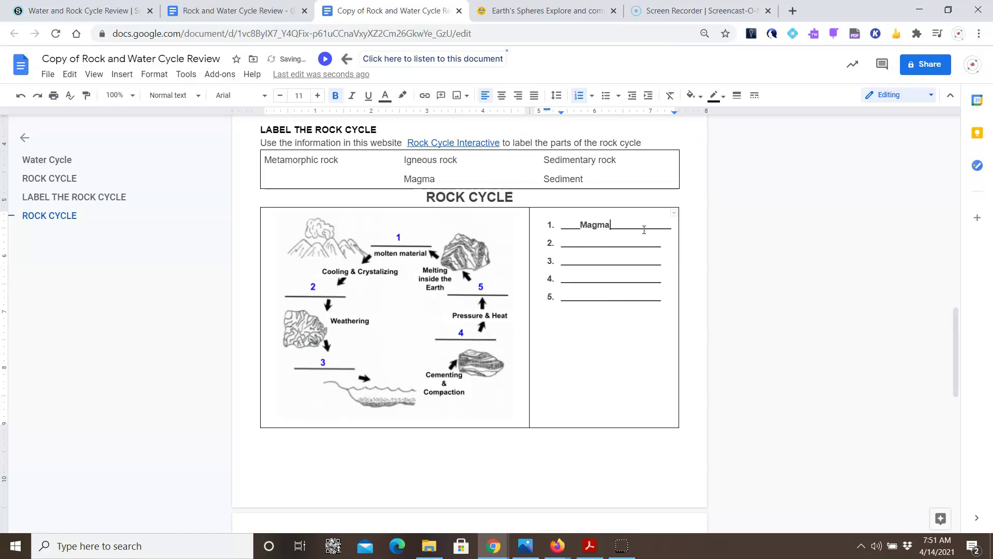
Step: Strike through the word Magma in the Label the Rock Cycle word bank
left_click_drag(440, 178, 403, 177)
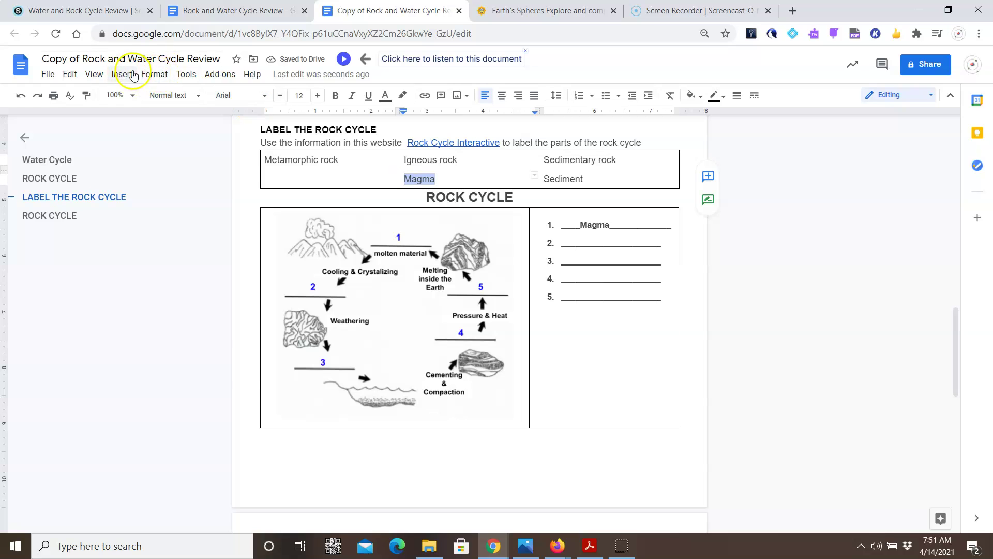
left_click(156, 75)
mouse_move(262, 96)
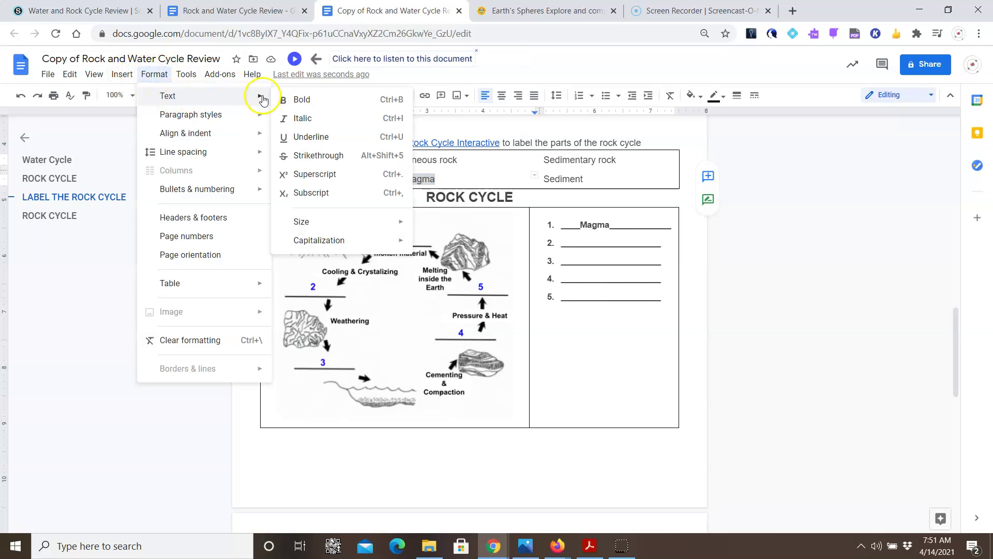
left_click(286, 154)
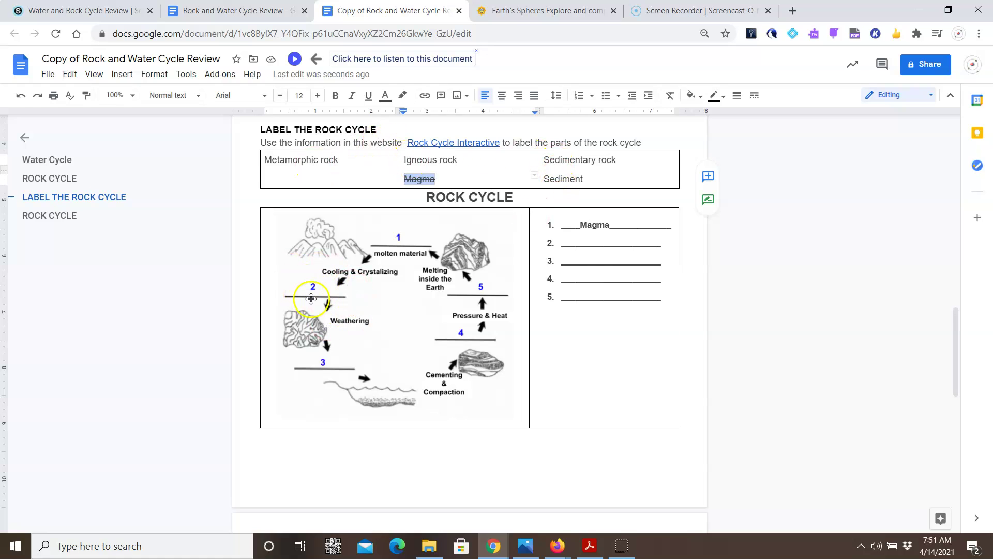
Step: Add a star (*) after Cooling & Crystalizing in the process list on the last page, and remove it again
left_click(956, 331)
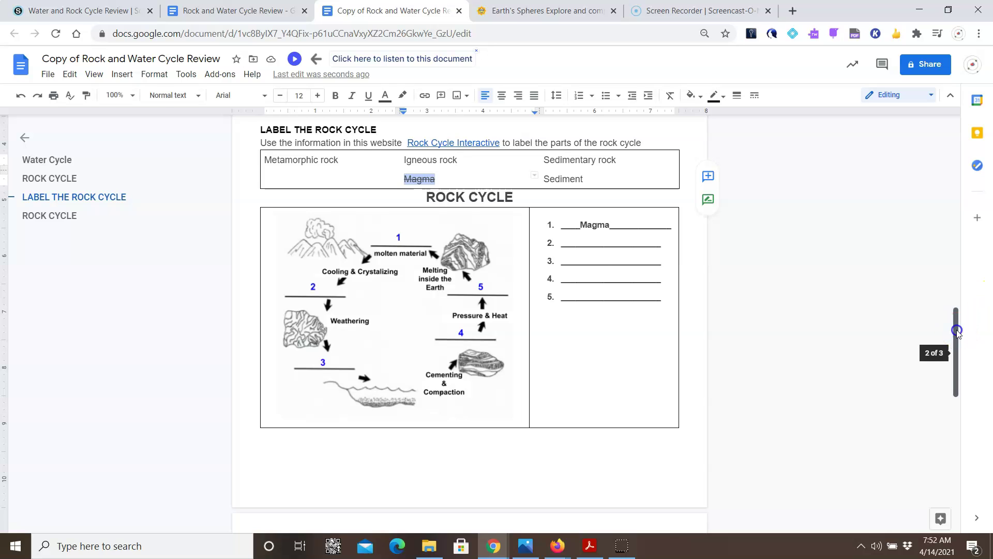
left_click_drag(956, 331, 964, 421)
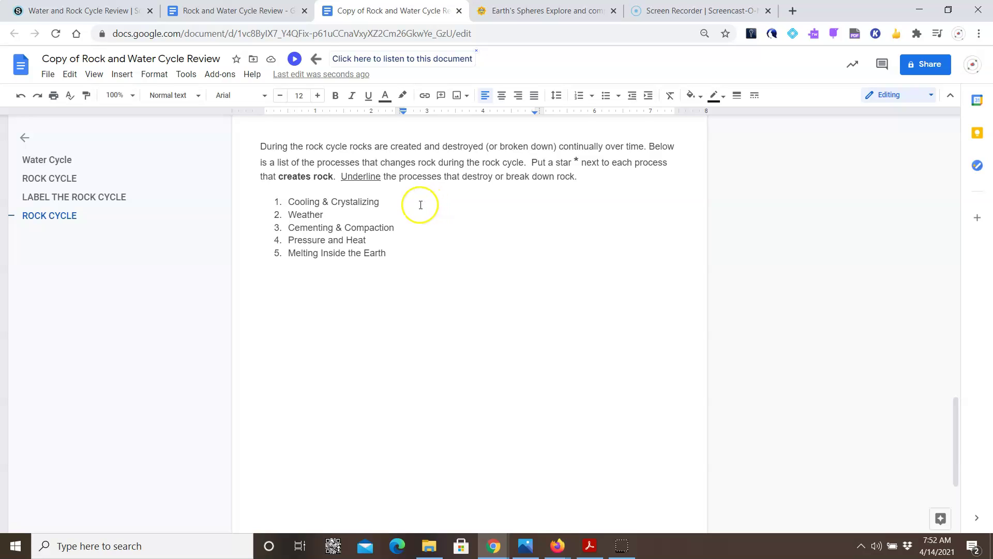
left_click(383, 208)
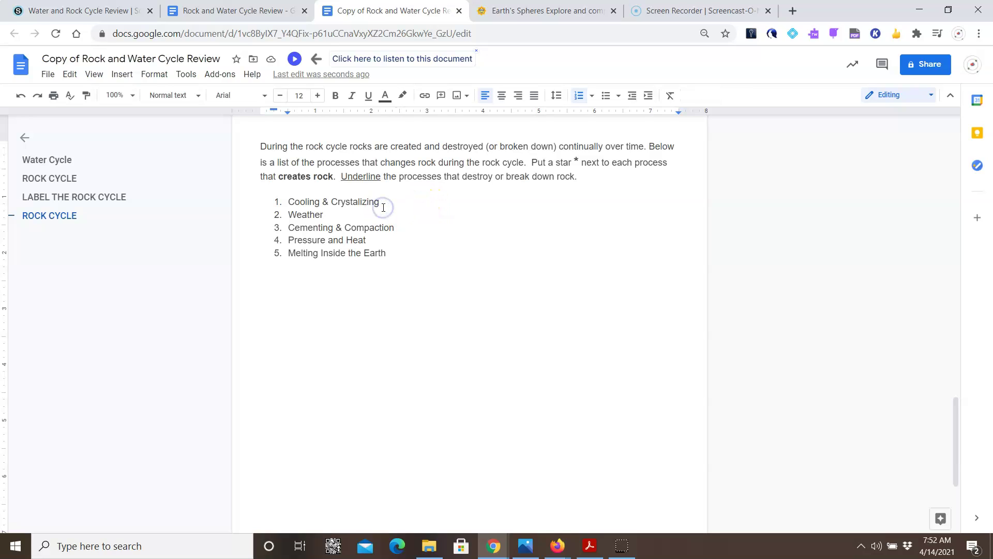
type("*")
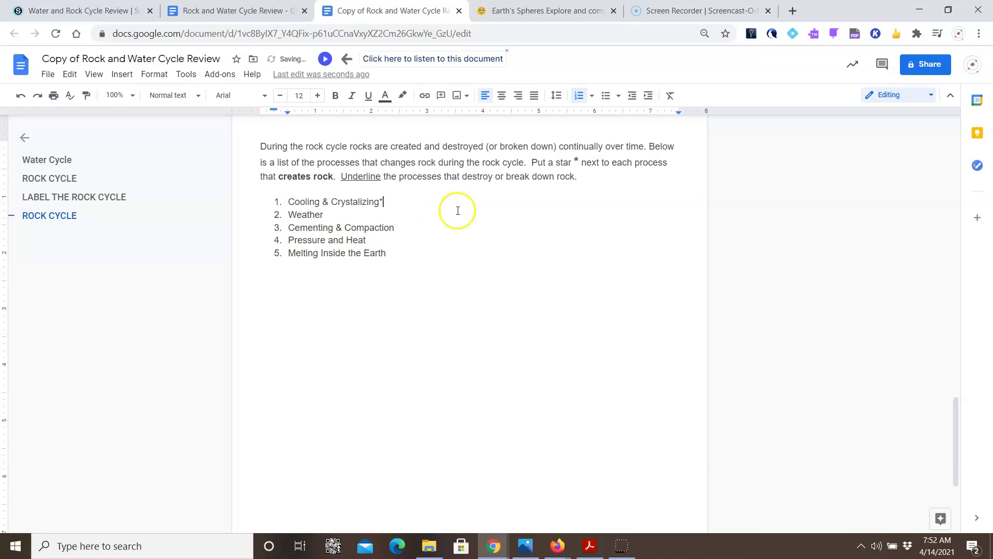
key("Left")
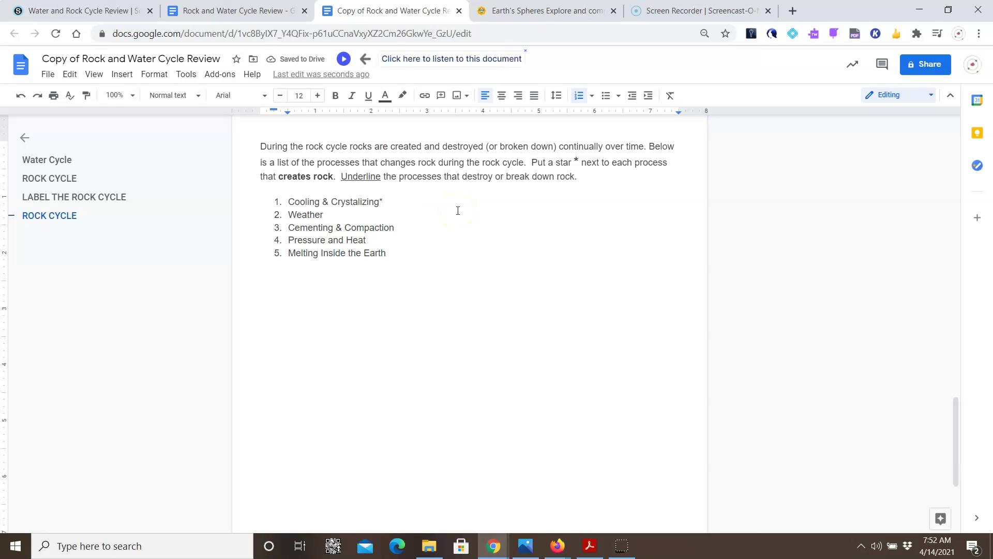
key("Delete")
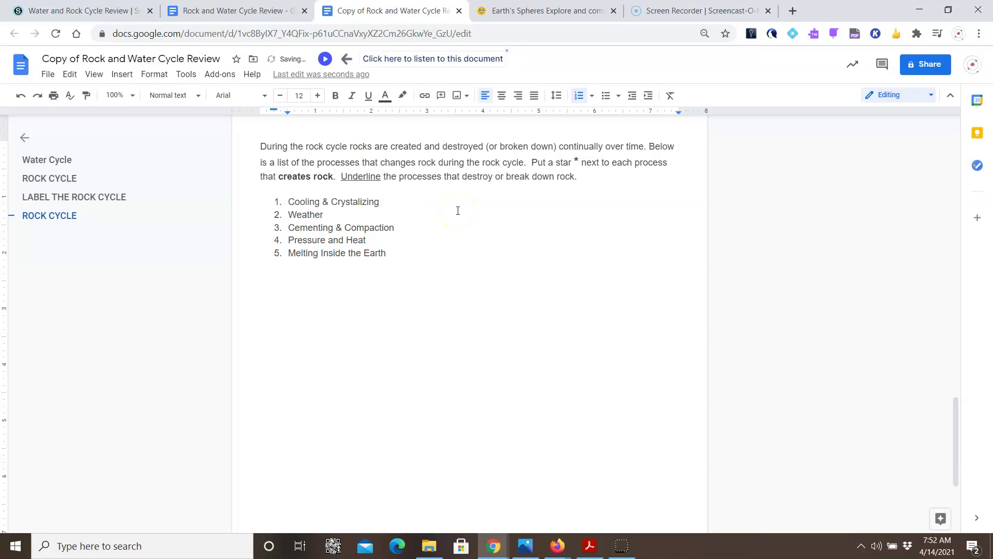
Step: Underline Cooling & Crystalizing in the process list, and undo the underline
left_click(393, 207)
left_click_drag(379, 204, 289, 199)
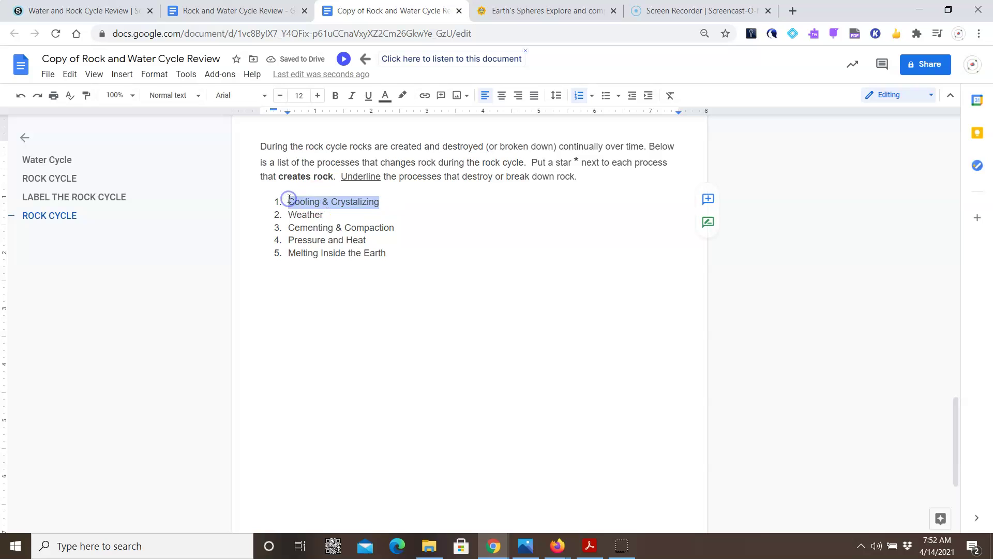
key("ctrl+u")
left_click(542, 245)
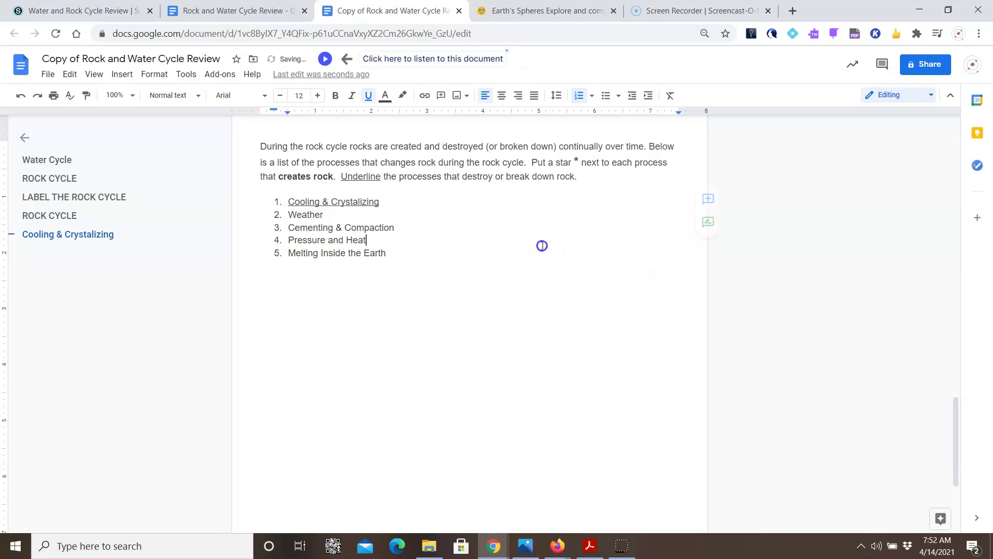
key("ctrl+z")
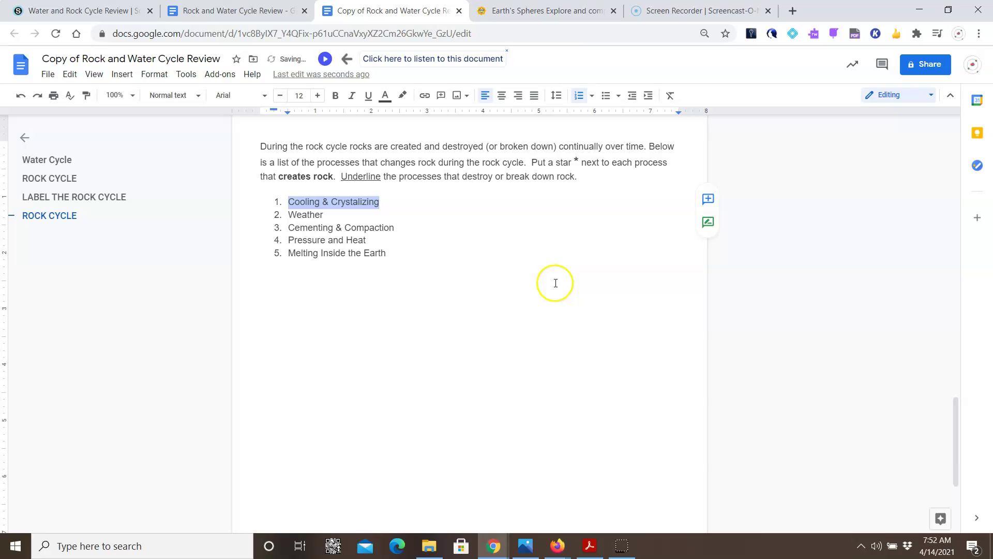
left_click(555, 283)
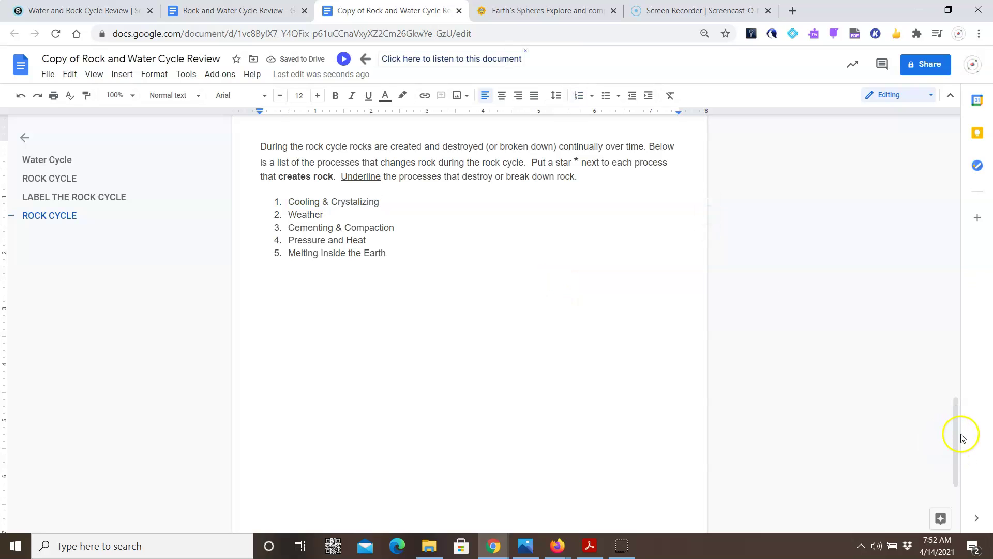
Step: Switch back to Schoology, return to the Friday folder and open the Earth's Spheres HW Assignment
left_click_drag(955, 432, 974, 177)
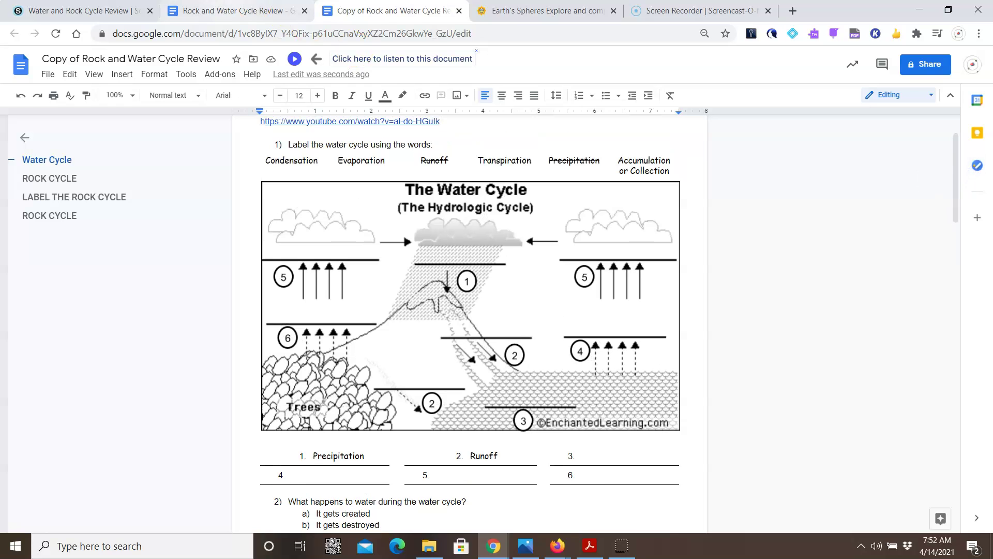
left_click(230, 4)
left_click(106, 6)
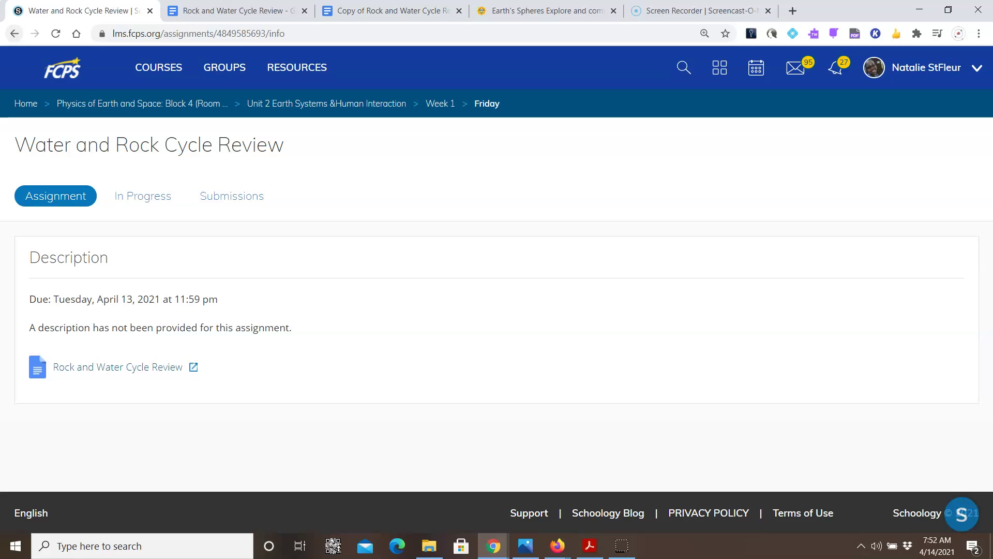
left_click(21, 35)
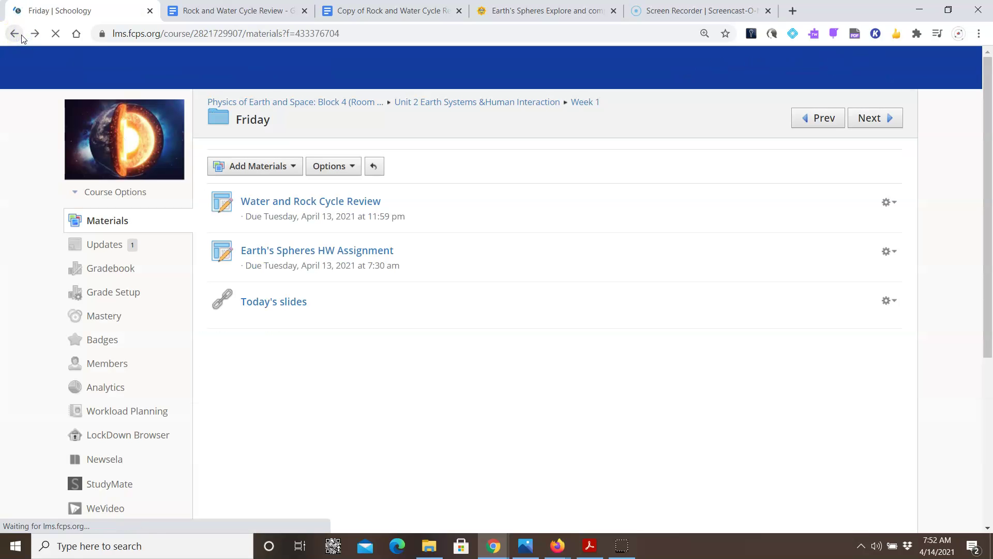
left_click(316, 251)
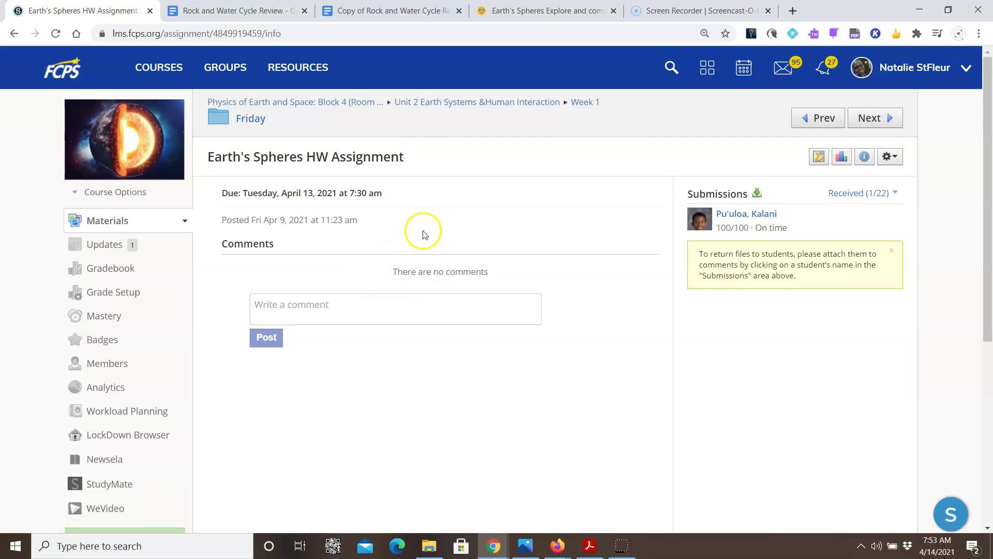
Step: Return to the Friday folder, open Today's slides and display the HW slide in the embedded U2W1_Friday presentation
left_click(241, 118)
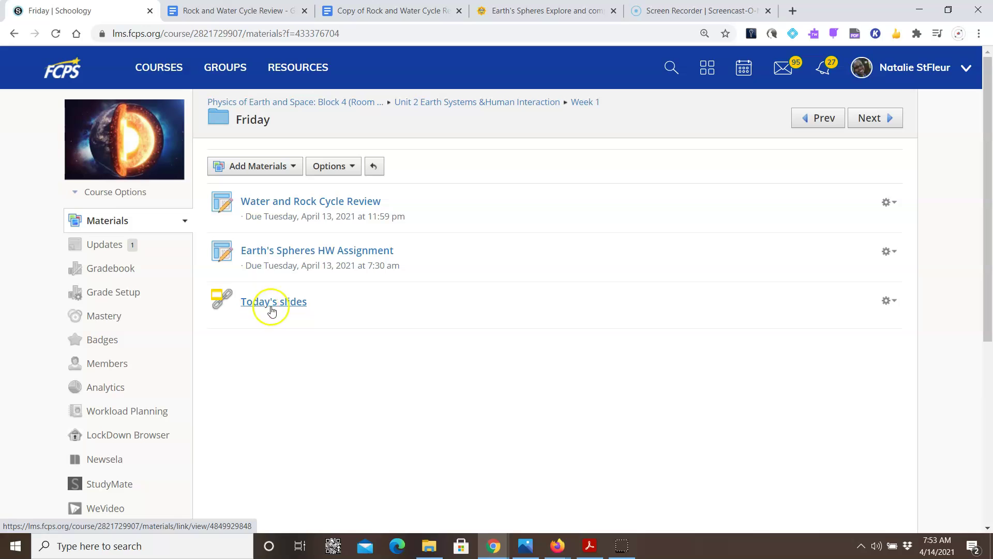
left_click(280, 307)
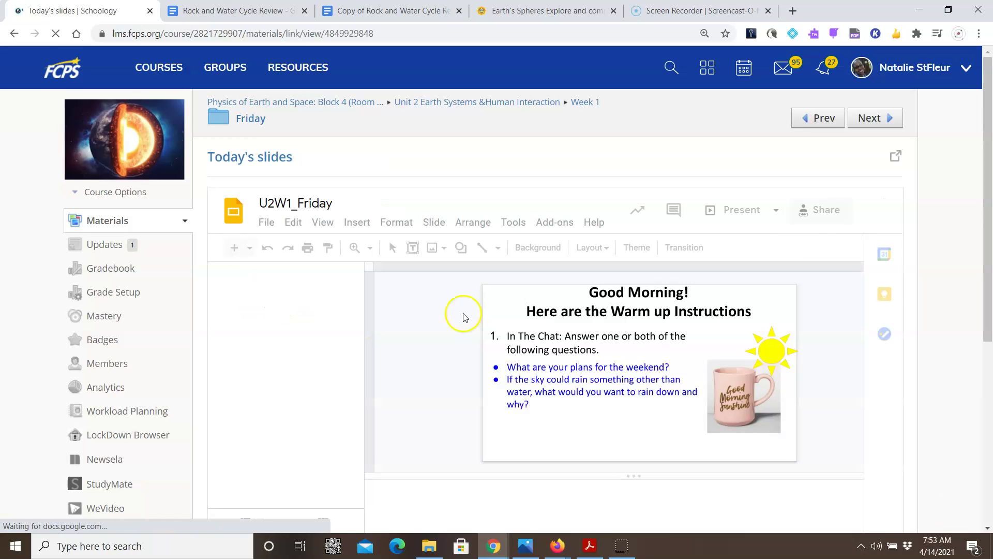
left_click_drag(981, 201, 980, 322)
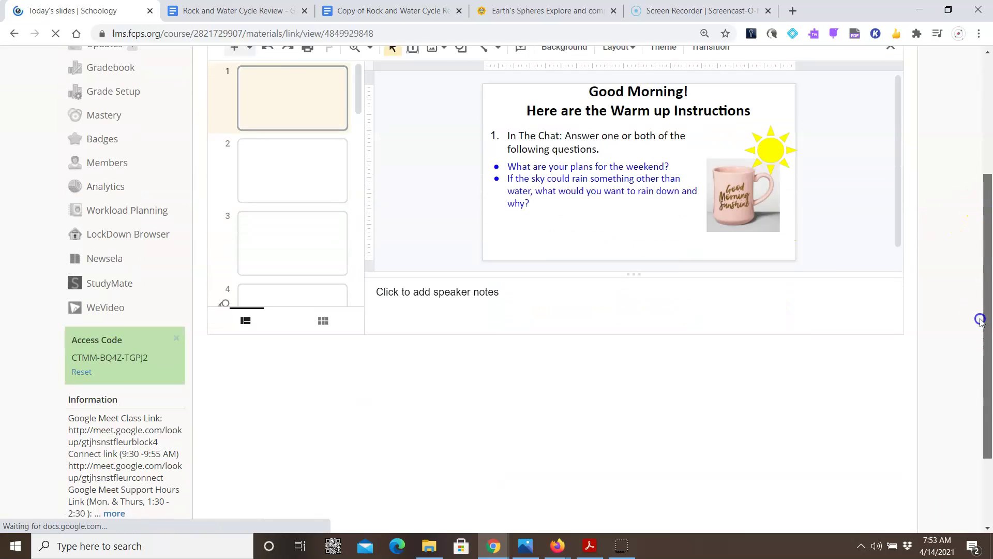
left_click_drag(359, 101, 357, 225)
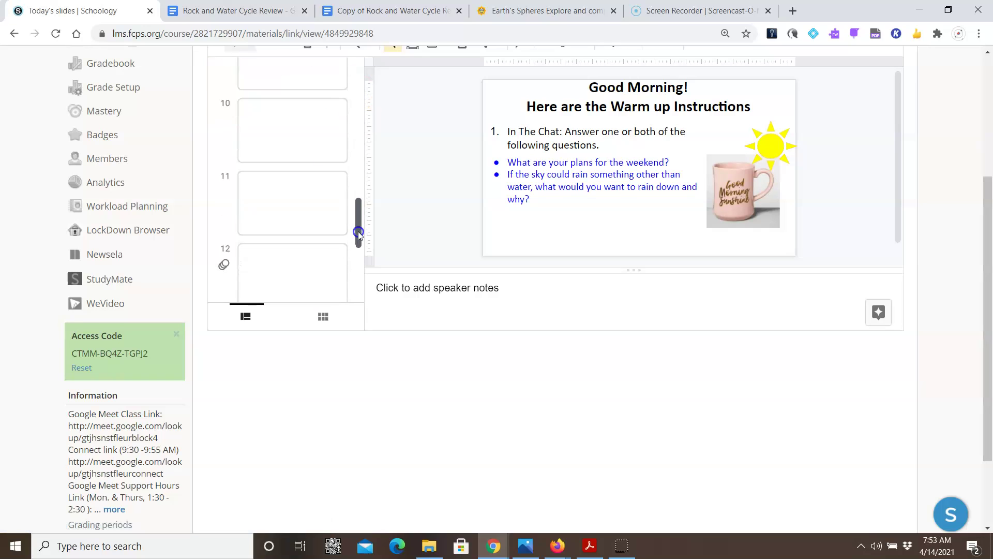
left_click(302, 198)
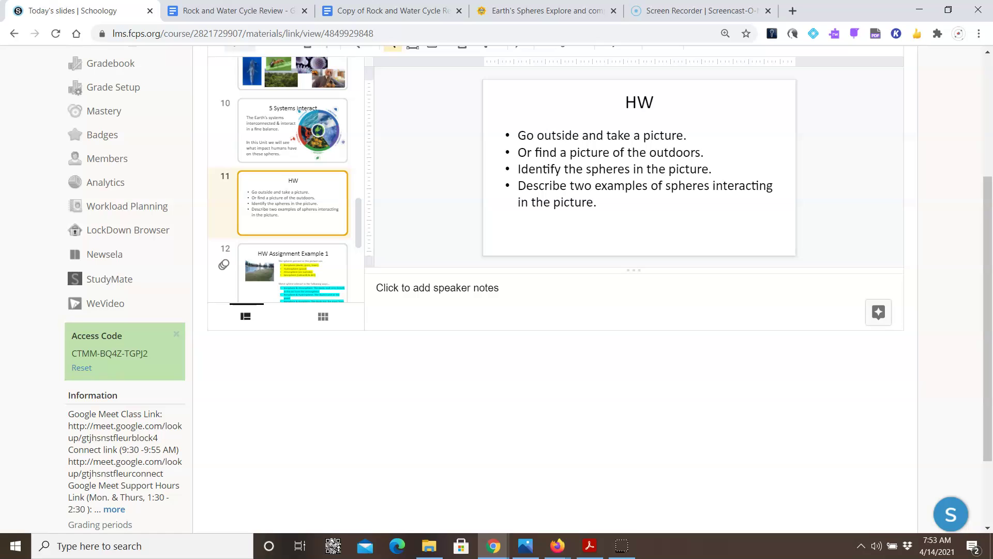
Step: Open the U2W1_Friday presentation in its own browser tab and go to the HW instructions on slide 11
scroll(983, 193, "up", 3)
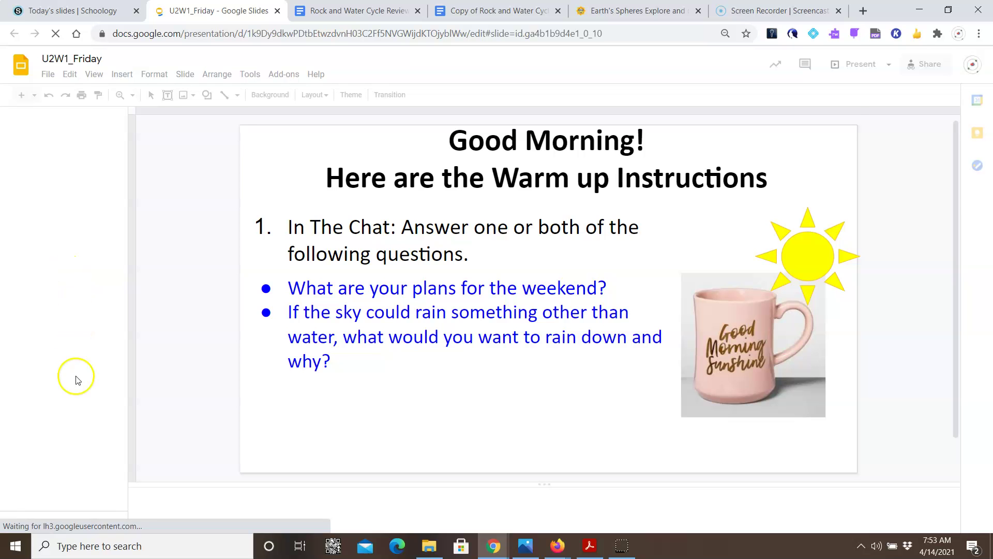
left_click(72, 358)
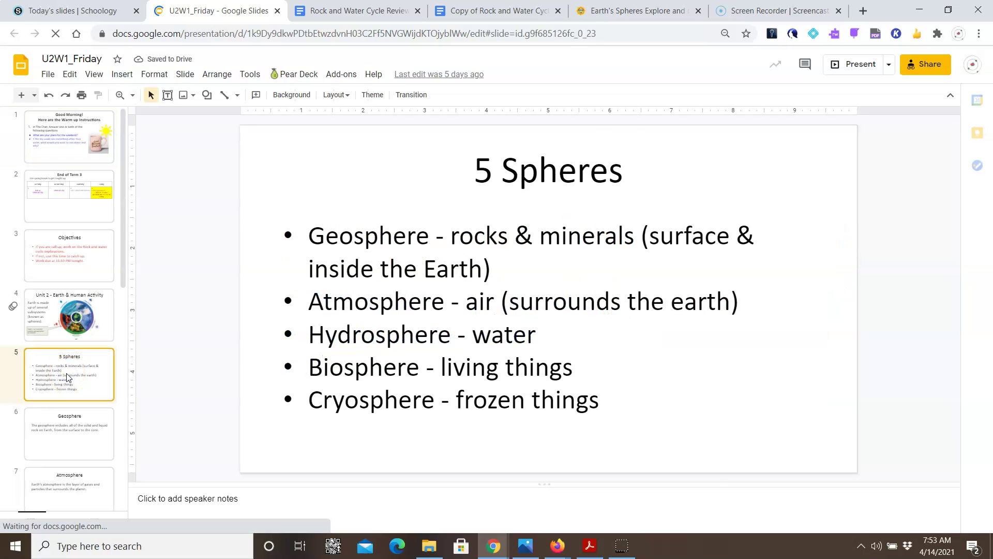
key("Down")
key("Down")
key("Down")
key("Down")
key("Down")
key("Down")
key("Down")
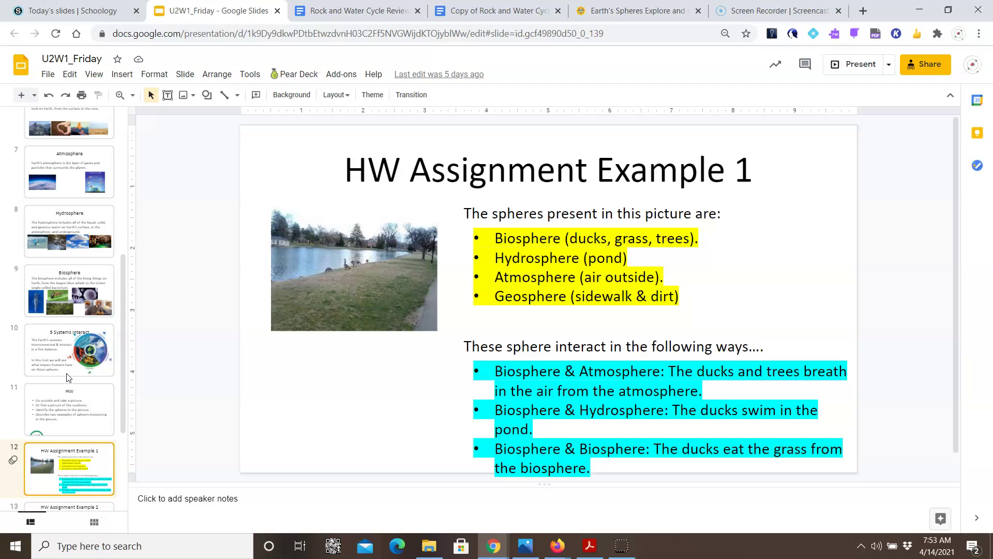
key("Up")
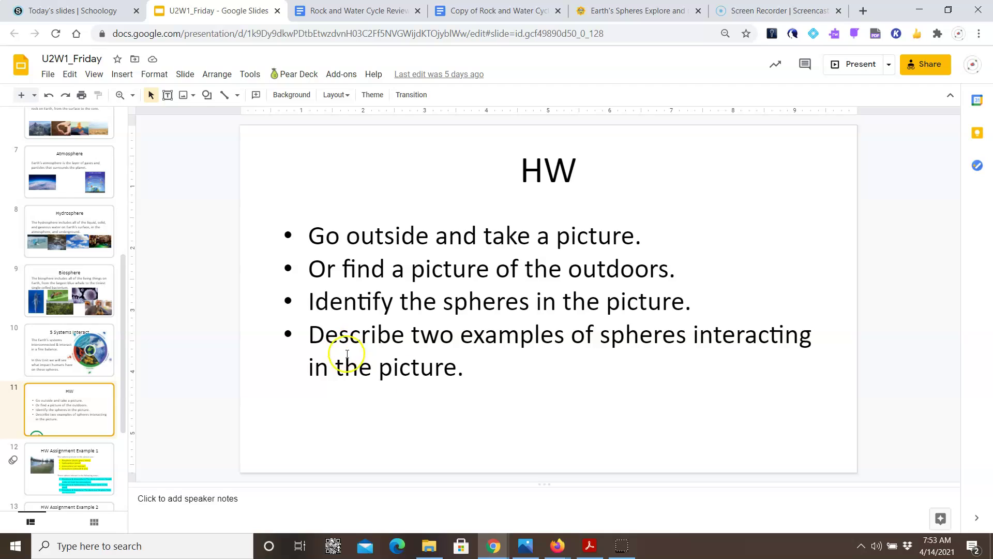
Step: Review the HW Assignment Example 1 and HW Assignment Example 2 slides
left_click(60, 481)
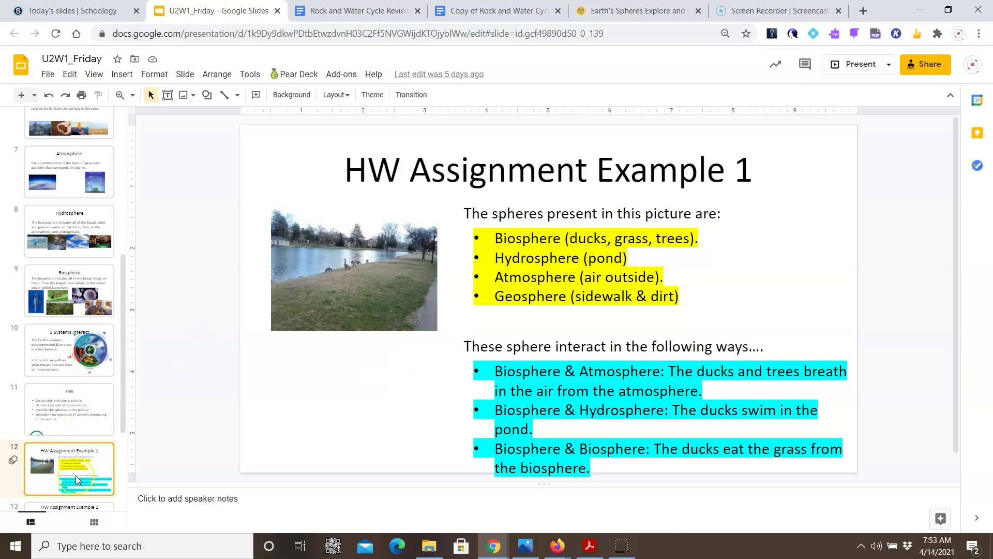
key("Down")
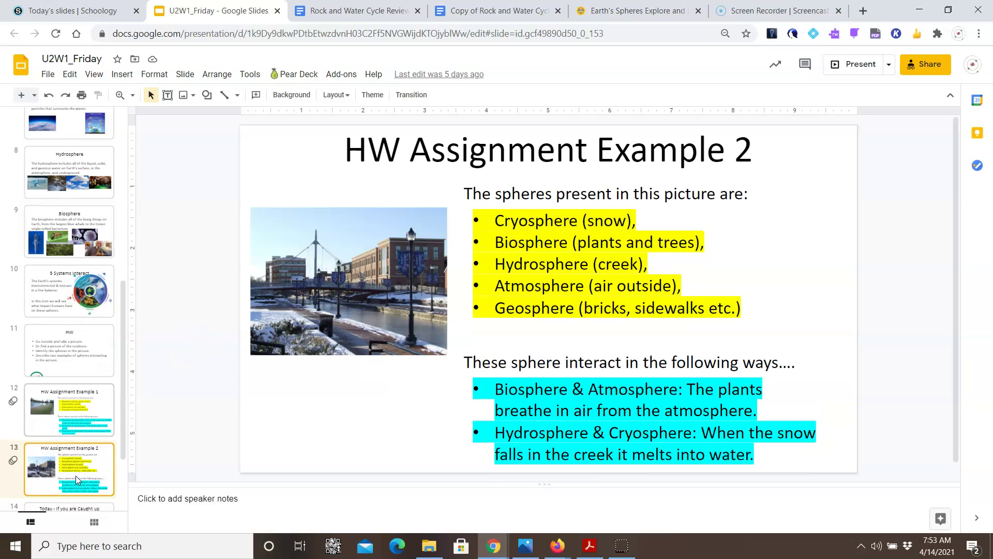